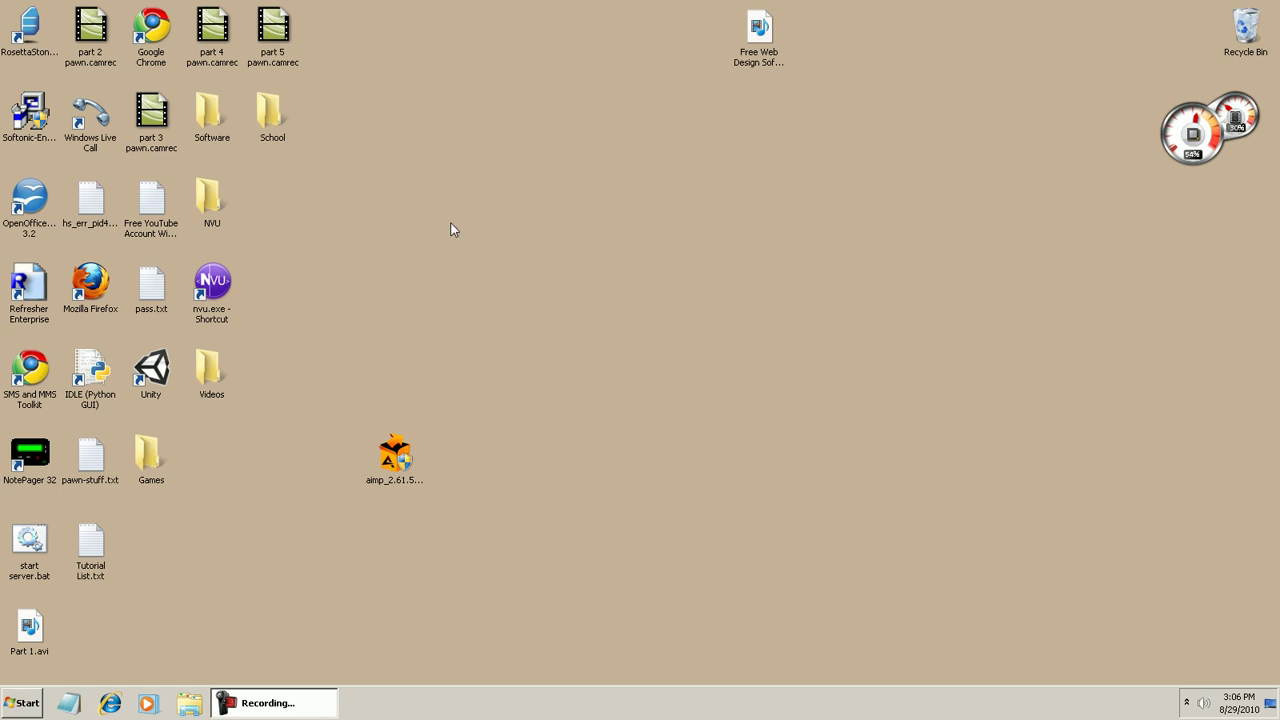
Rearrange desktop icons, placing the aimp_2.61.583.exe installer beside Tutorial List.txt, then open the Start menu
{"action": "left_click_drag", "start_coordinate": [349, 266], "coordinate": [420, 273]}
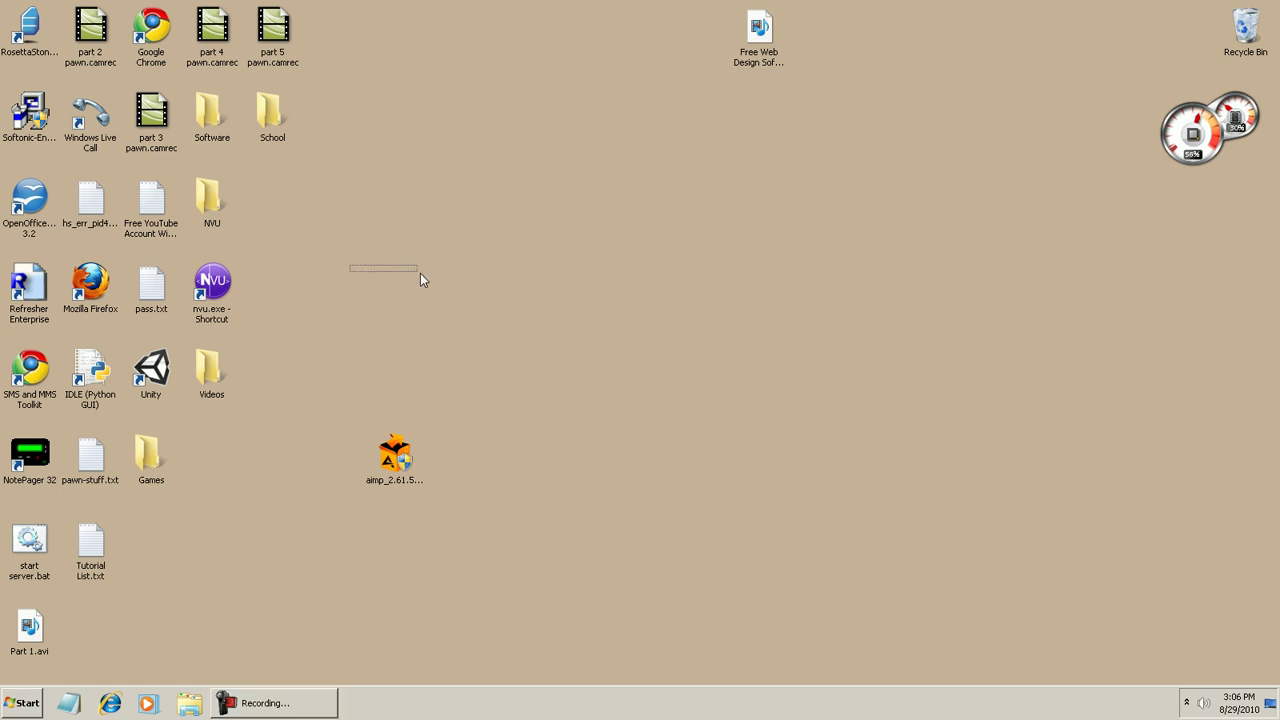
{"action": "left_click_drag", "start_coordinate": [320, 392], "coordinate": [396, 405]}
{"action": "mouse_move", "coordinate": [313, 392]}
{"action": "left_mouse_down"}
{"action": "mouse_move", "coordinate": [474, 542]}
{"action": "mouse_move", "coordinate": [510, 376]}
{"action": "mouse_move", "coordinate": [361, 355]}
{"action": "left_mouse_up"}
{"action": "mouse_move", "coordinate": [368, 476]}
{"action": "left_mouse_down"}
{"action": "mouse_move", "coordinate": [237, 517]}
{"action": "mouse_move", "coordinate": [154, 608]}
{"action": "left_mouse_up"}
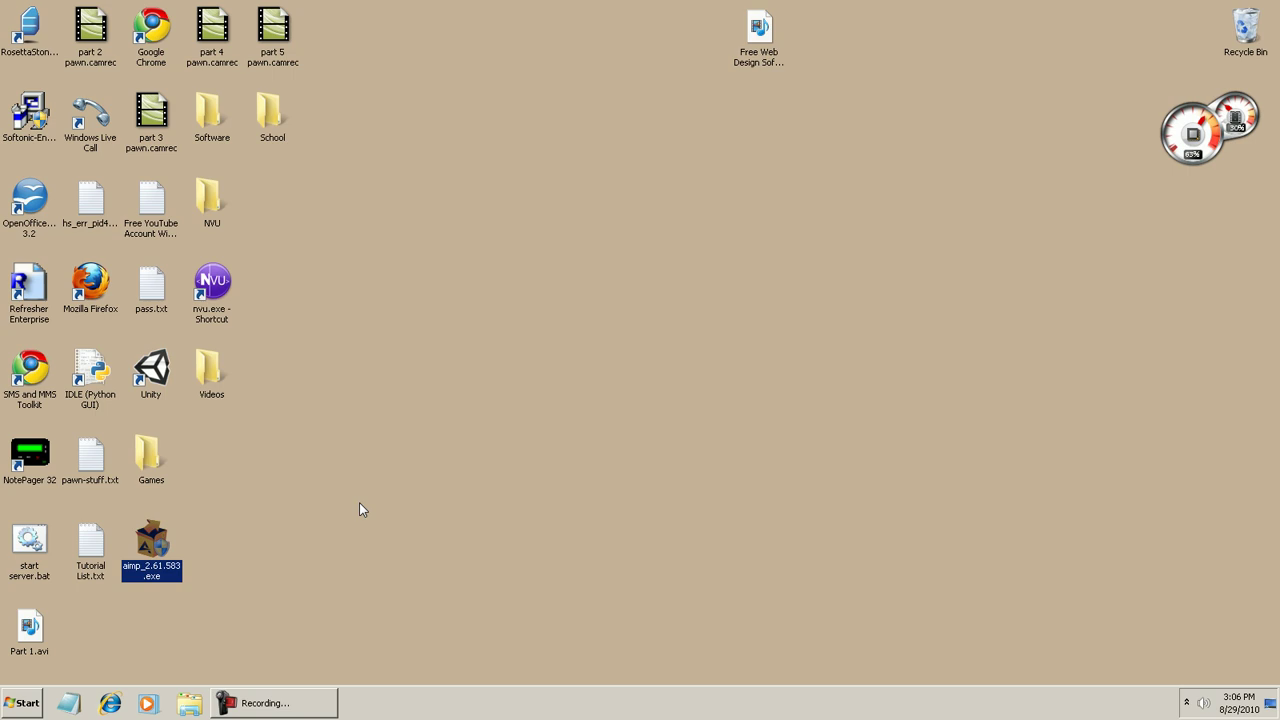
{"action": "left_click", "coordinate": [24, 703]}
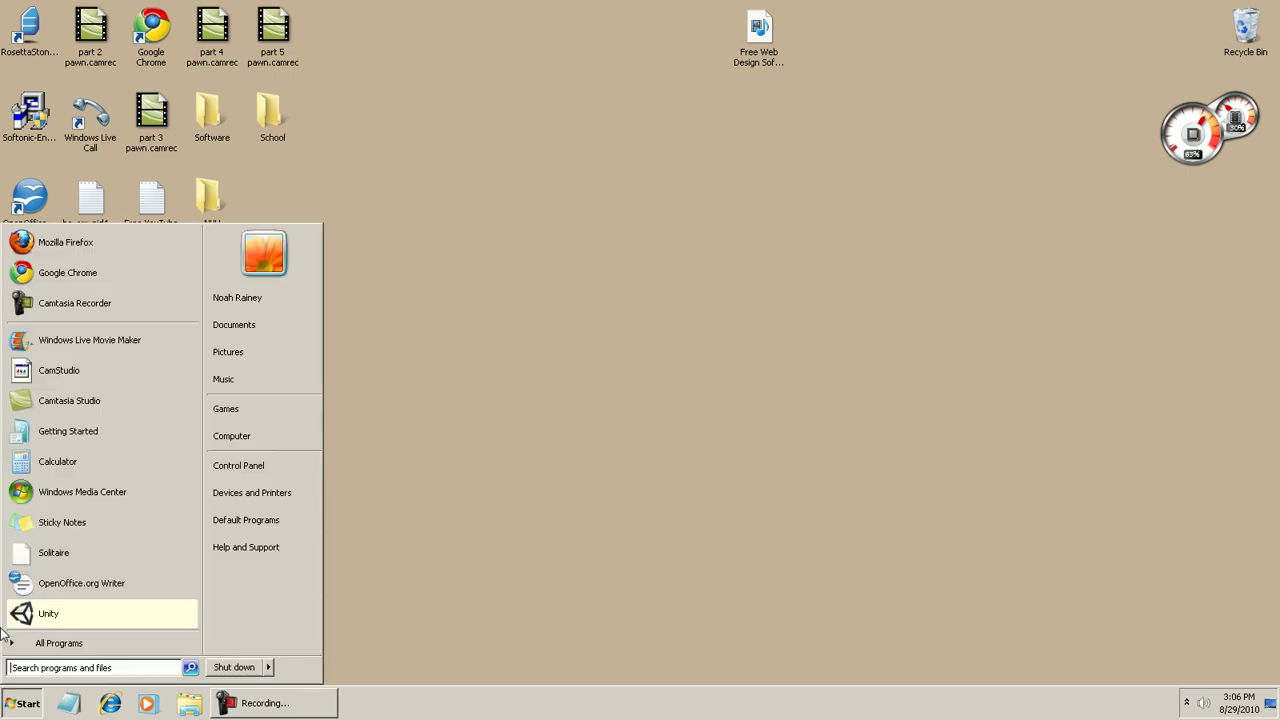
Launch Google Chrome and search the web for 'open office'
{"action": "left_click", "coordinate": [93, 278]}
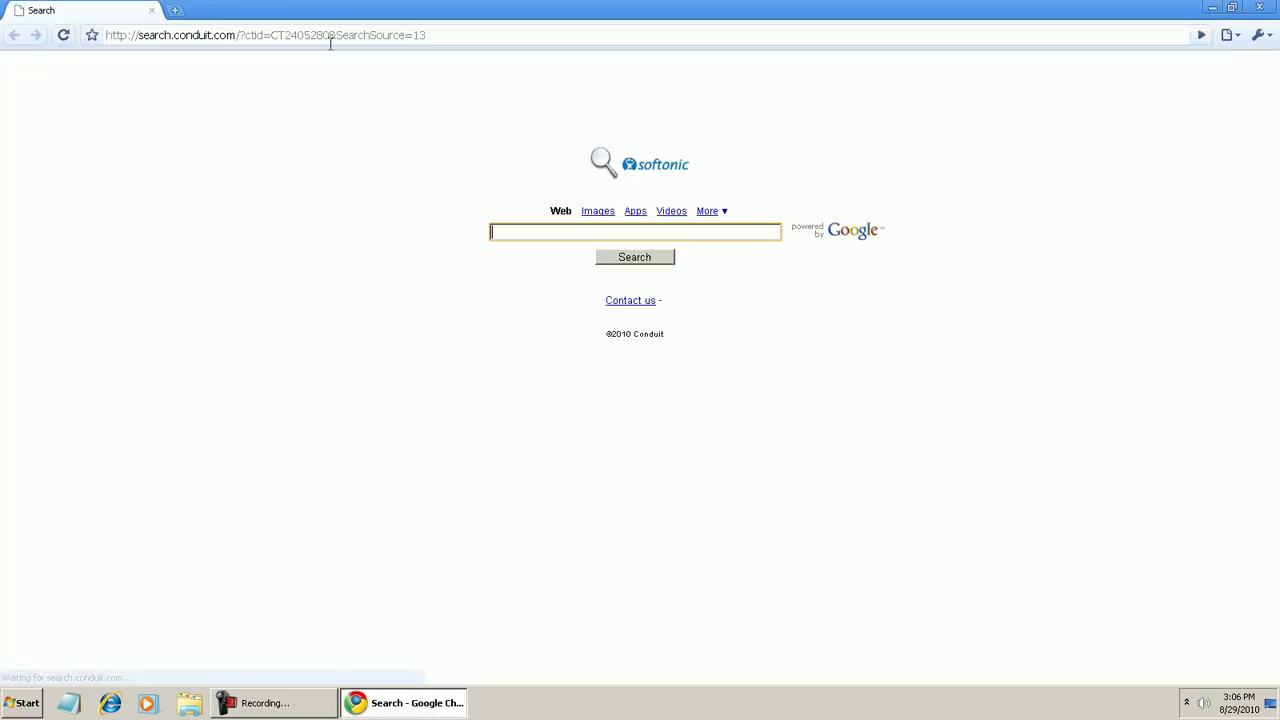
{"action": "left_click", "coordinate": [336, 42]}
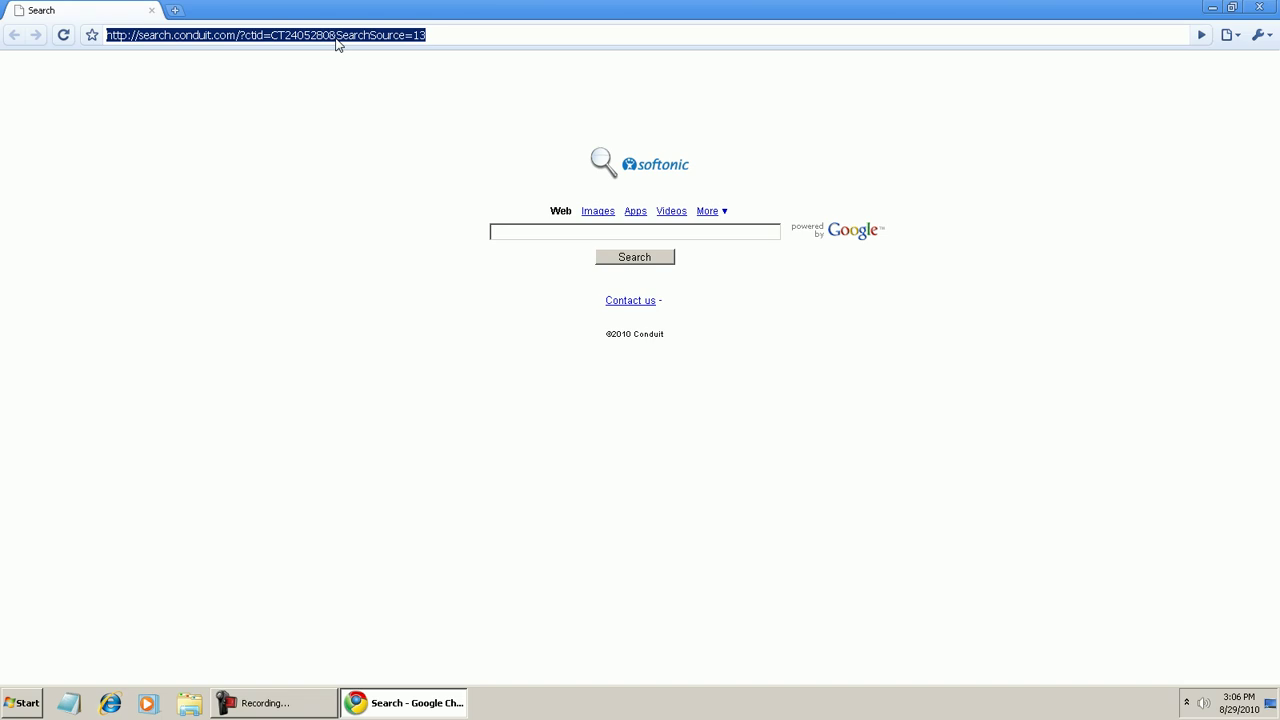
{"action": "type", "text": "open off"}
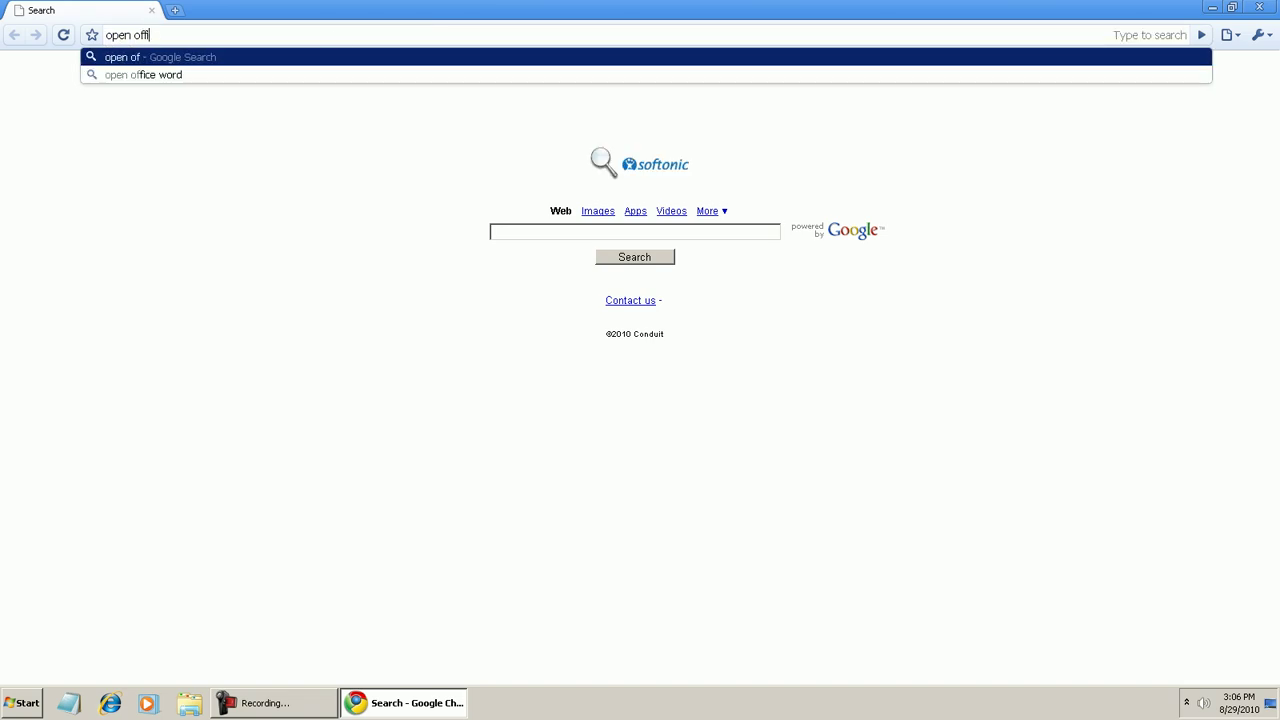
{"action": "type", "text": "ice"}
{"action": "key", "text": "Return"}
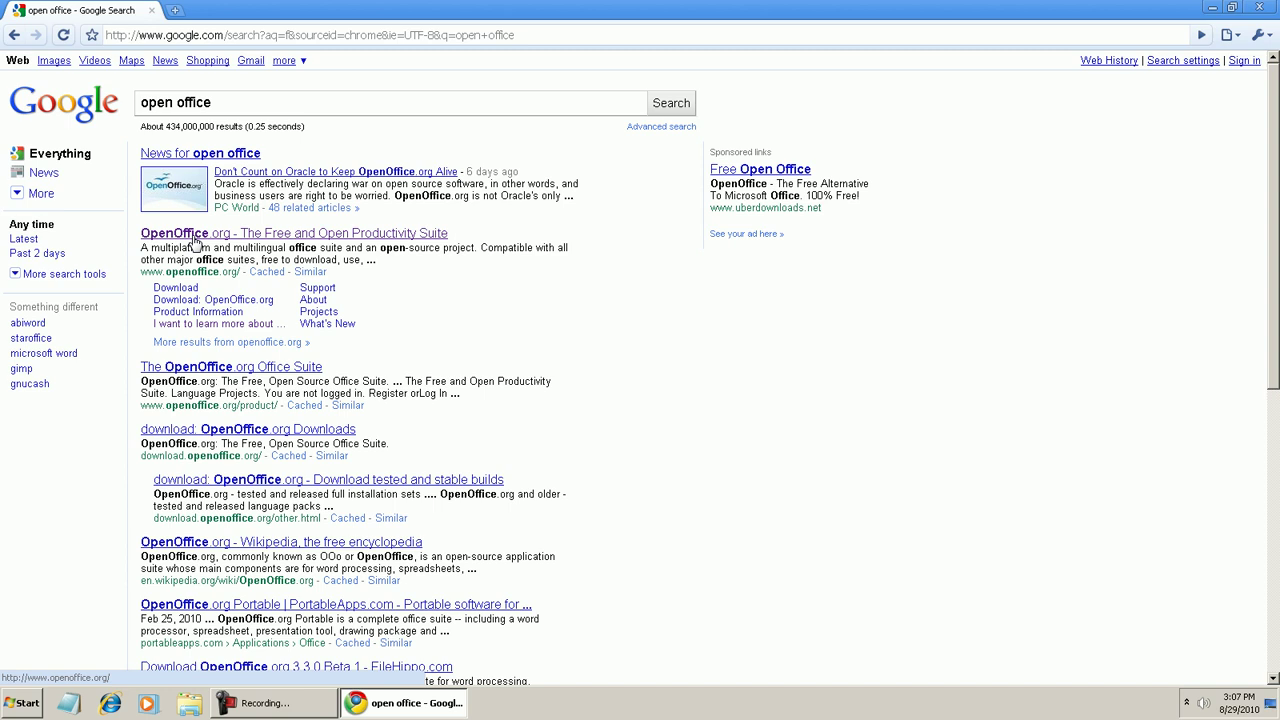
Go to the OpenOffice.org site and start saving the 3.2.1 installer download
{"action": "left_click", "coordinate": [196, 237]}
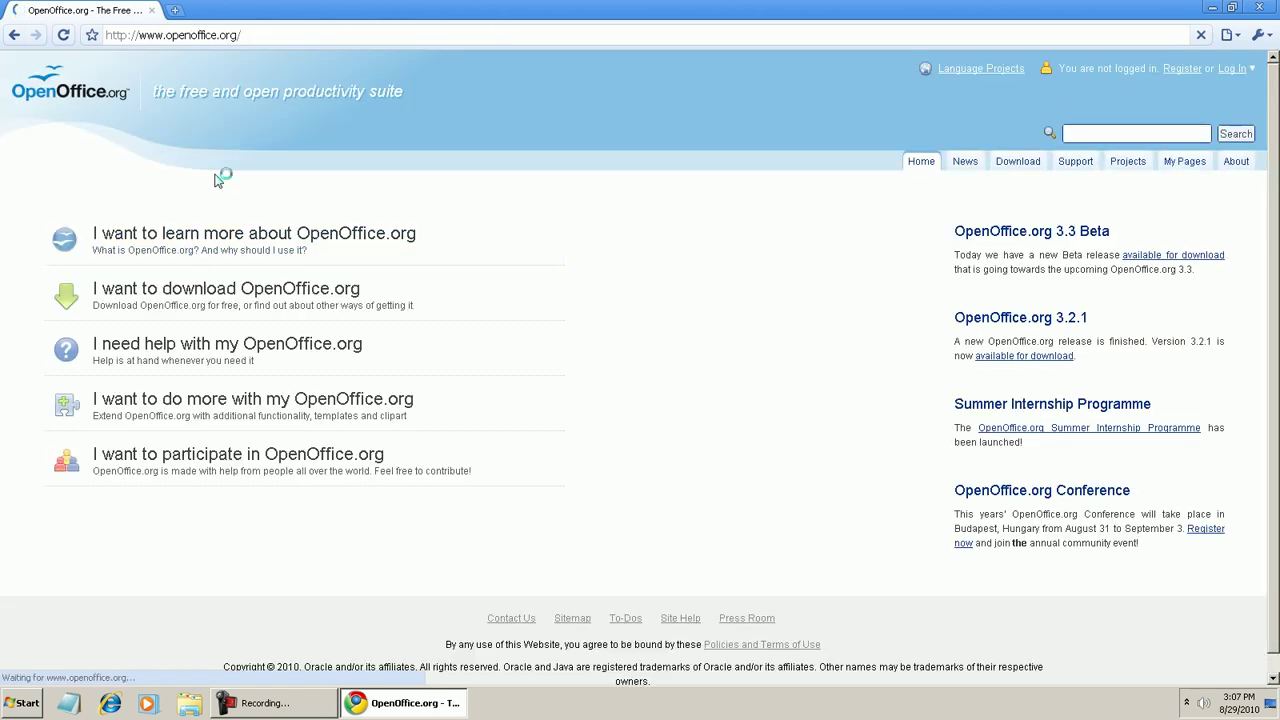
{"action": "left_click", "coordinate": [185, 297]}
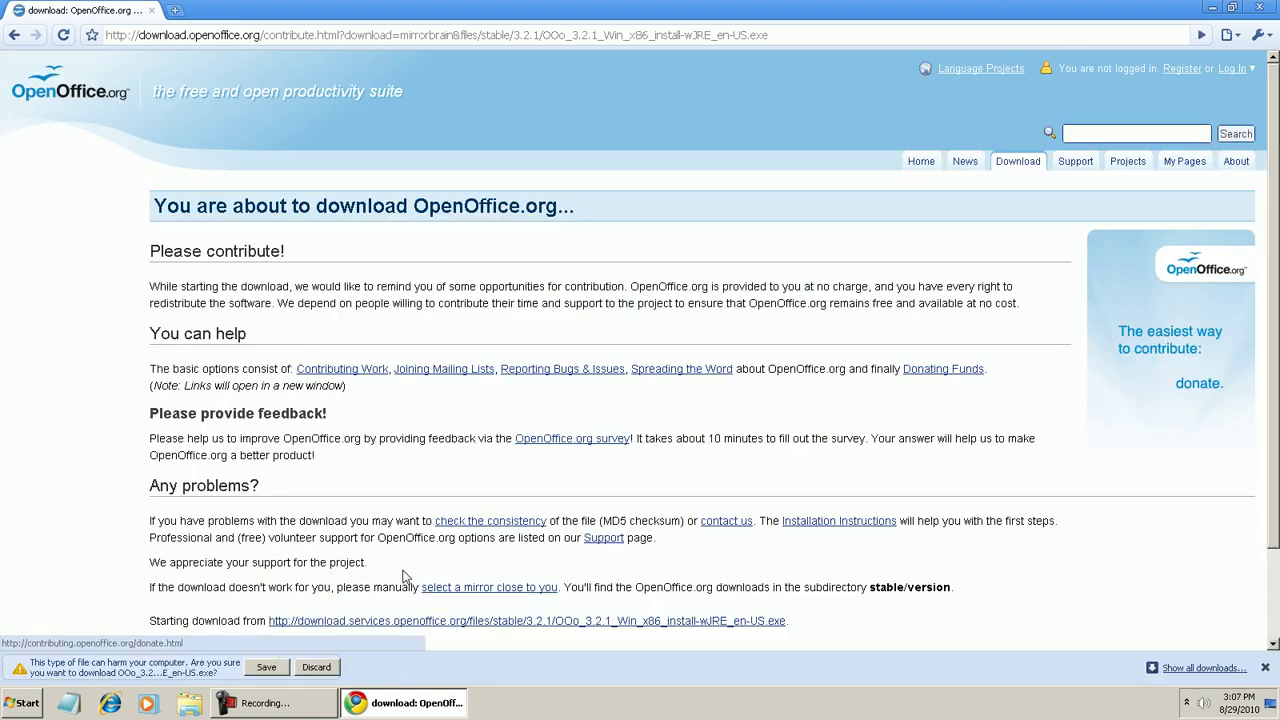
{"action": "left_click", "coordinate": [262, 665]}
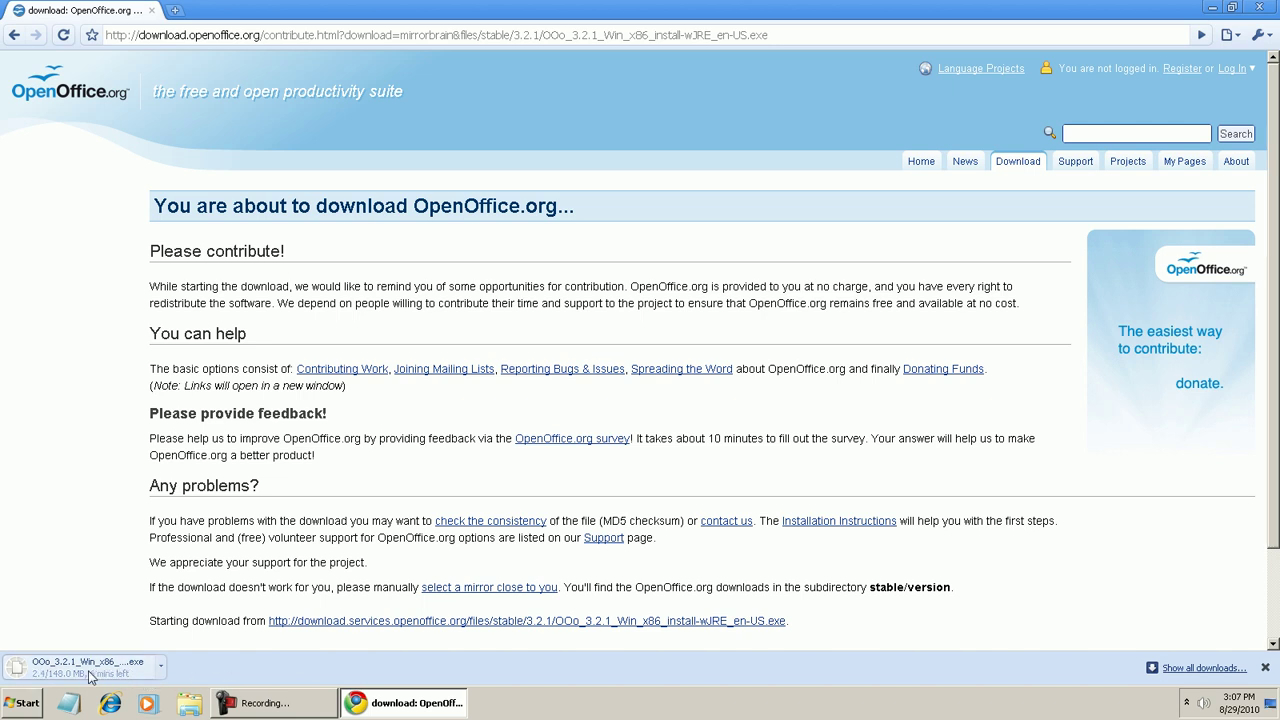
Cancel the running installer download and close Chrome
{"action": "left_click", "coordinate": [160, 665]}
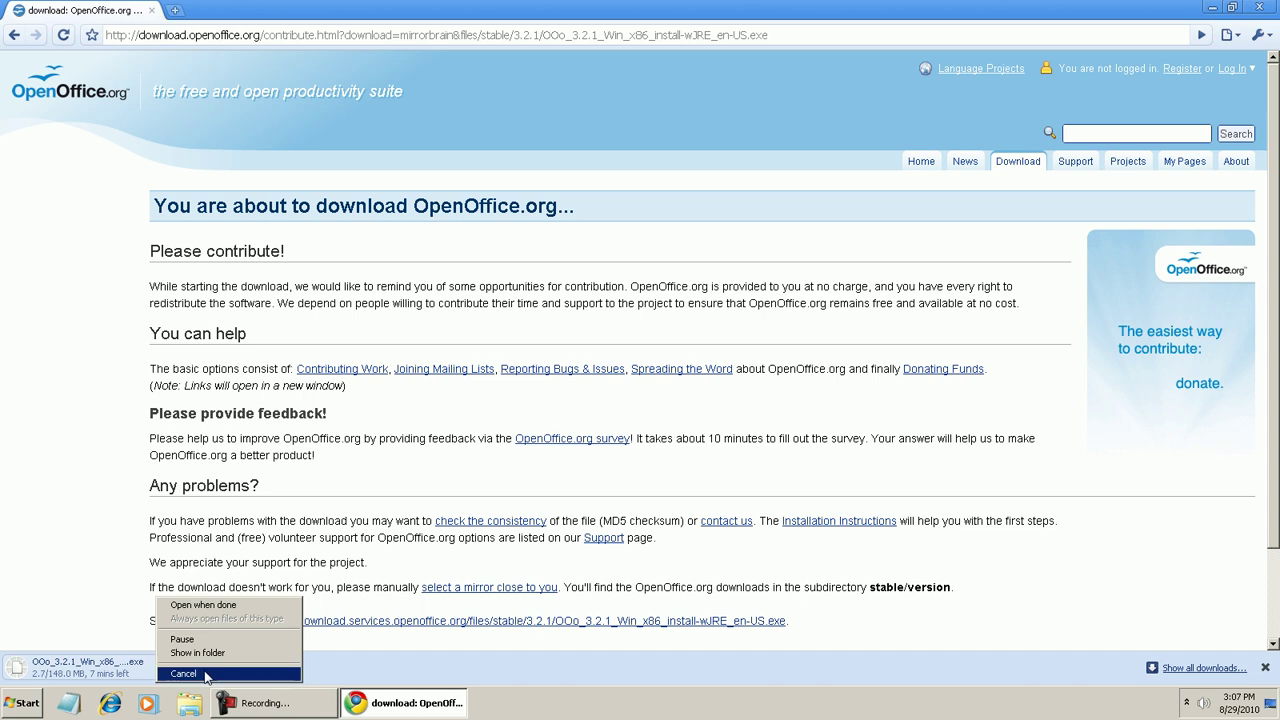
{"action": "left_click", "coordinate": [198, 675]}
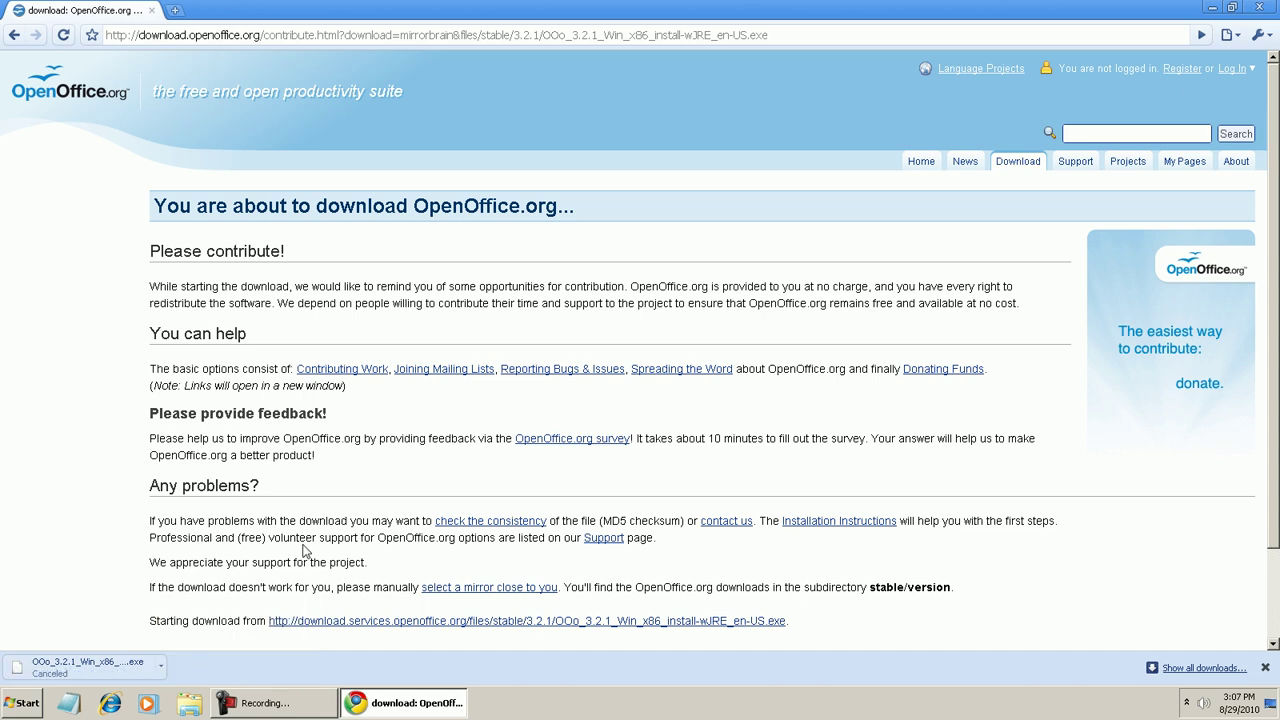
{"action": "left_click", "coordinate": [1259, 7]}
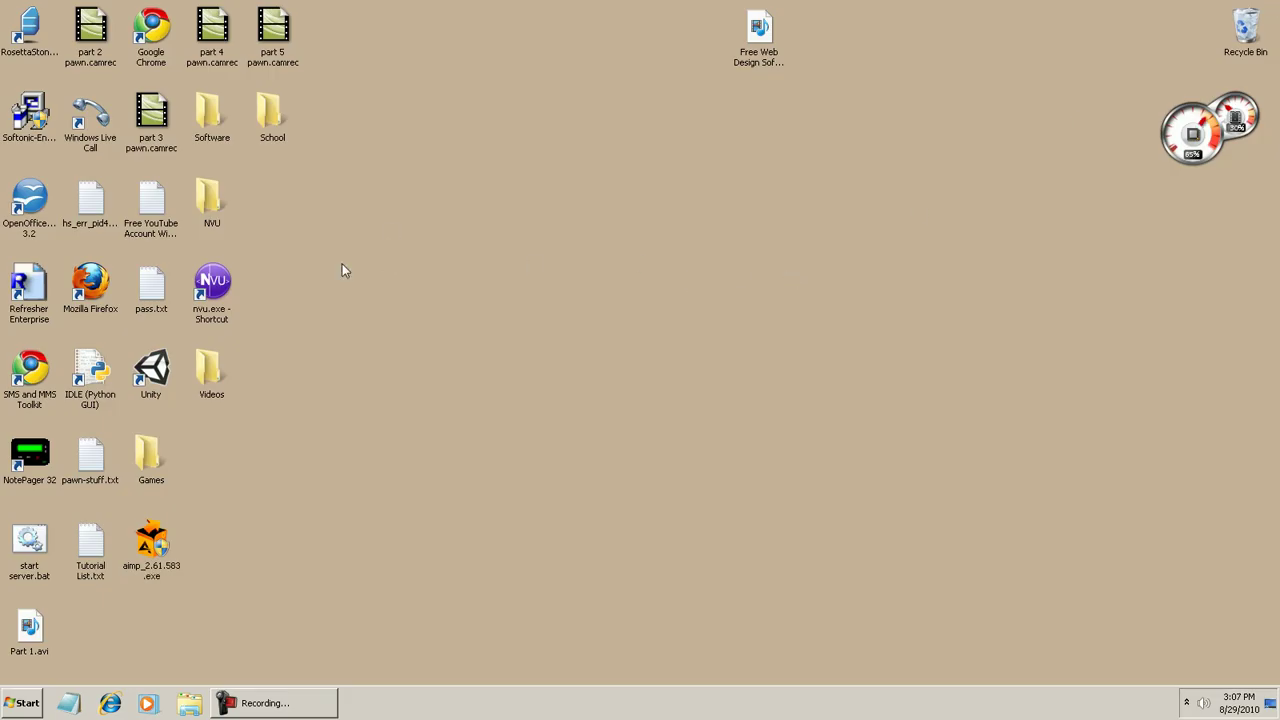
Search the Start menu for 'write' and launch OpenOffice.org Writer
{"action": "left_click", "coordinate": [3, 708]}
{"action": "type", "text": "open "}
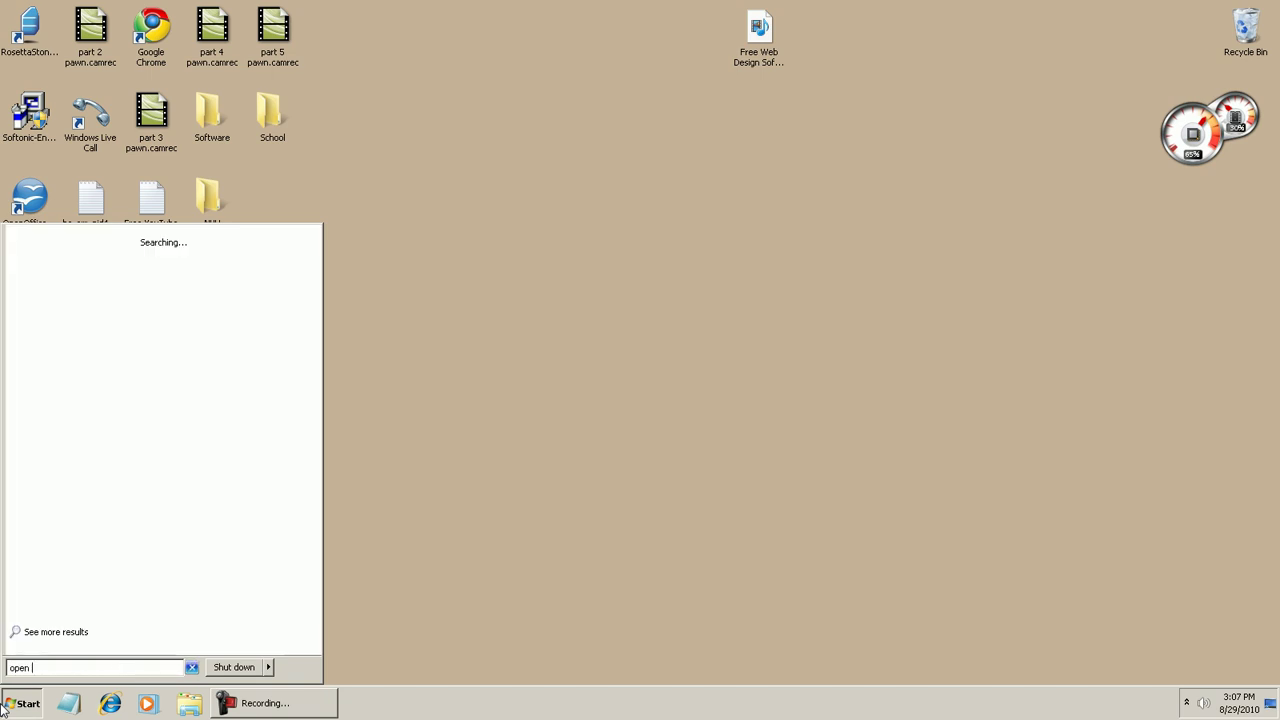
{"action": "type", "text": "office"}
{"action": "type", "text": " writer"}
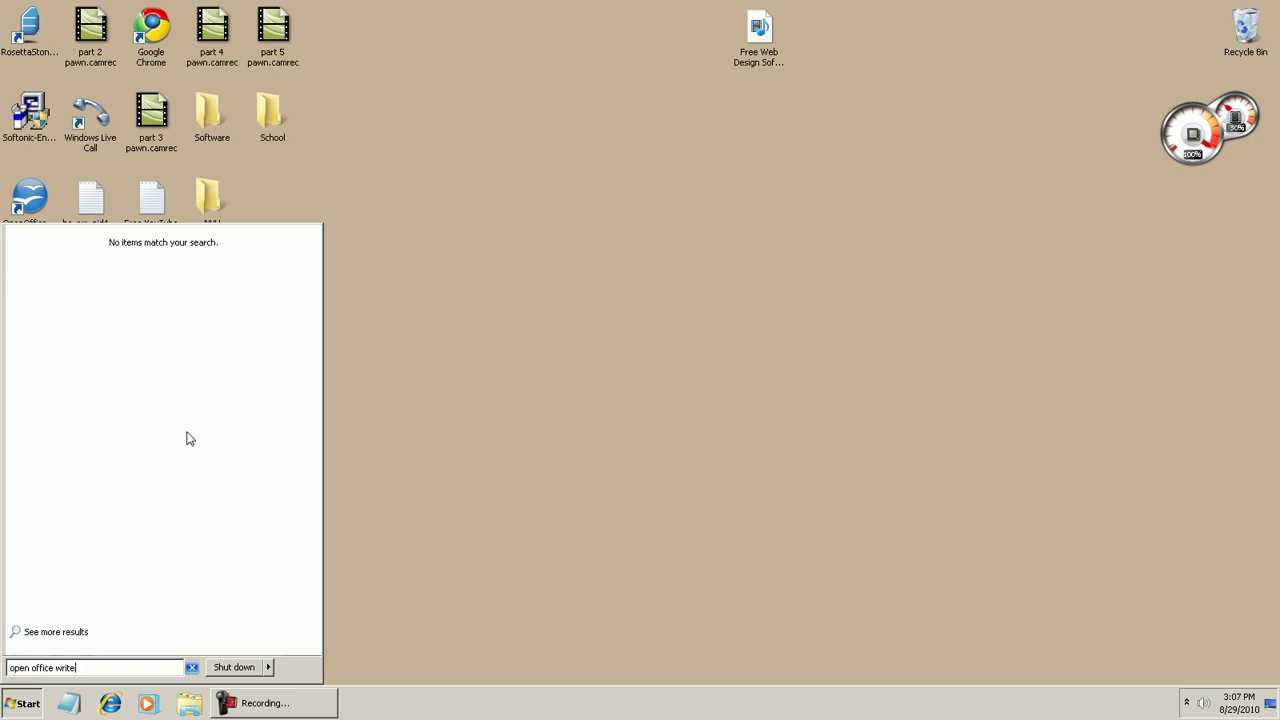
{"action": "key", "text": "BackSpace"}
{"action": "key", "text": "BackSpace"}
{"action": "key", "text": "BackSpace"}
{"action": "key", "text": "BackSpace"}
{"action": "key", "text": "BackSpace"}
{"action": "key", "text": "BackSpace"}
{"action": "key", "text": "BackSpace"}
{"action": "key", "text": "BackSpace"}
{"action": "type", "text": "wri"}
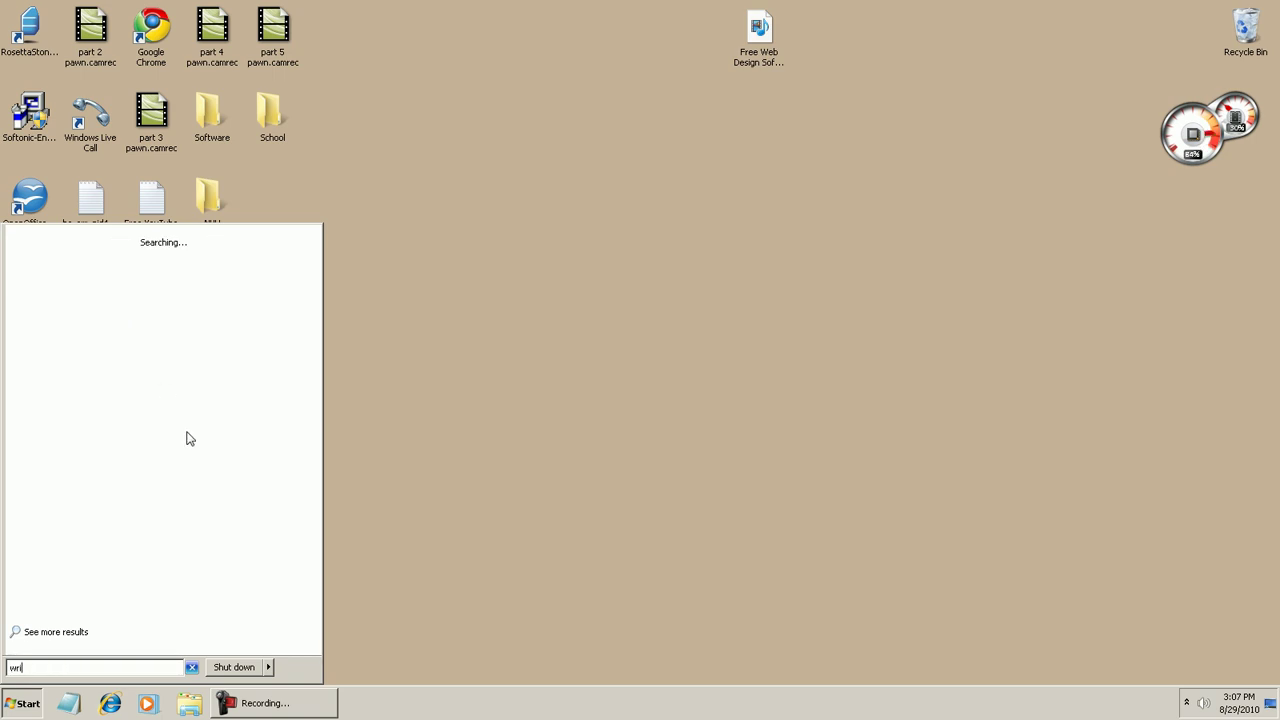
{"action": "type", "text": "te"}
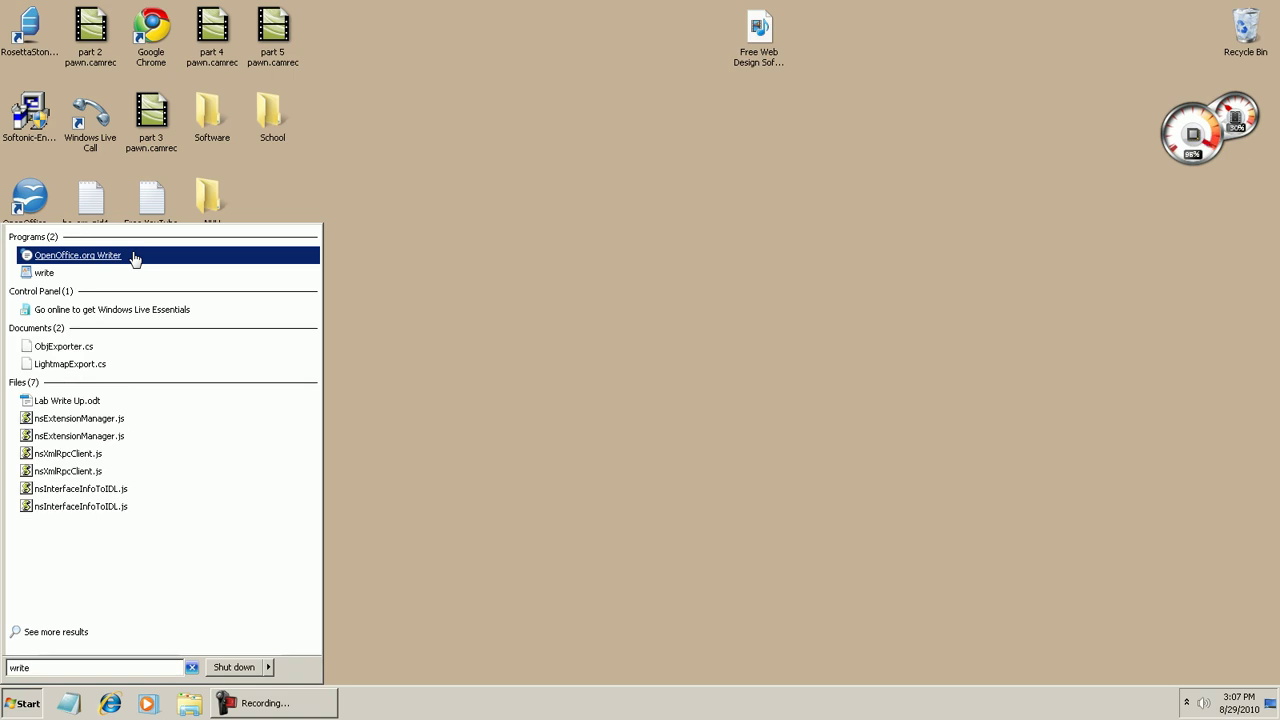
{"action": "left_click", "coordinate": [134, 257]}
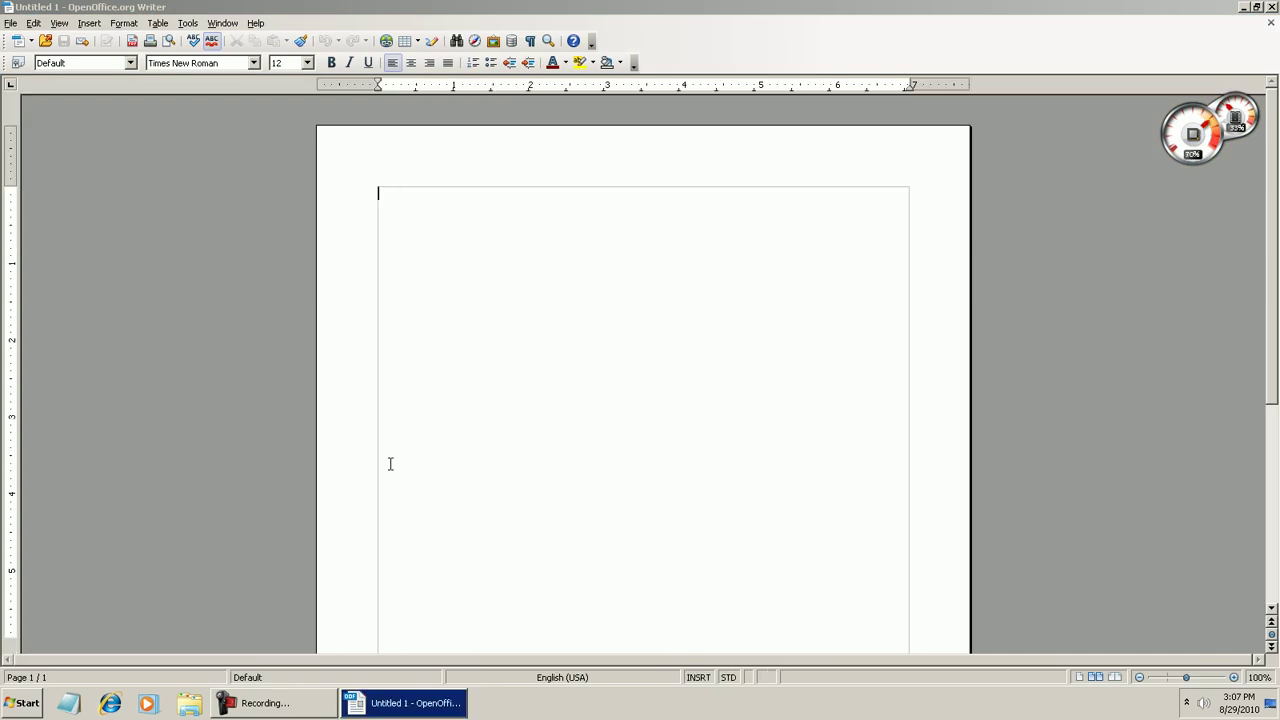
Bring the blank Untitled 1 Writer window to the front
{"action": "left_click", "coordinate": [515, 224]}
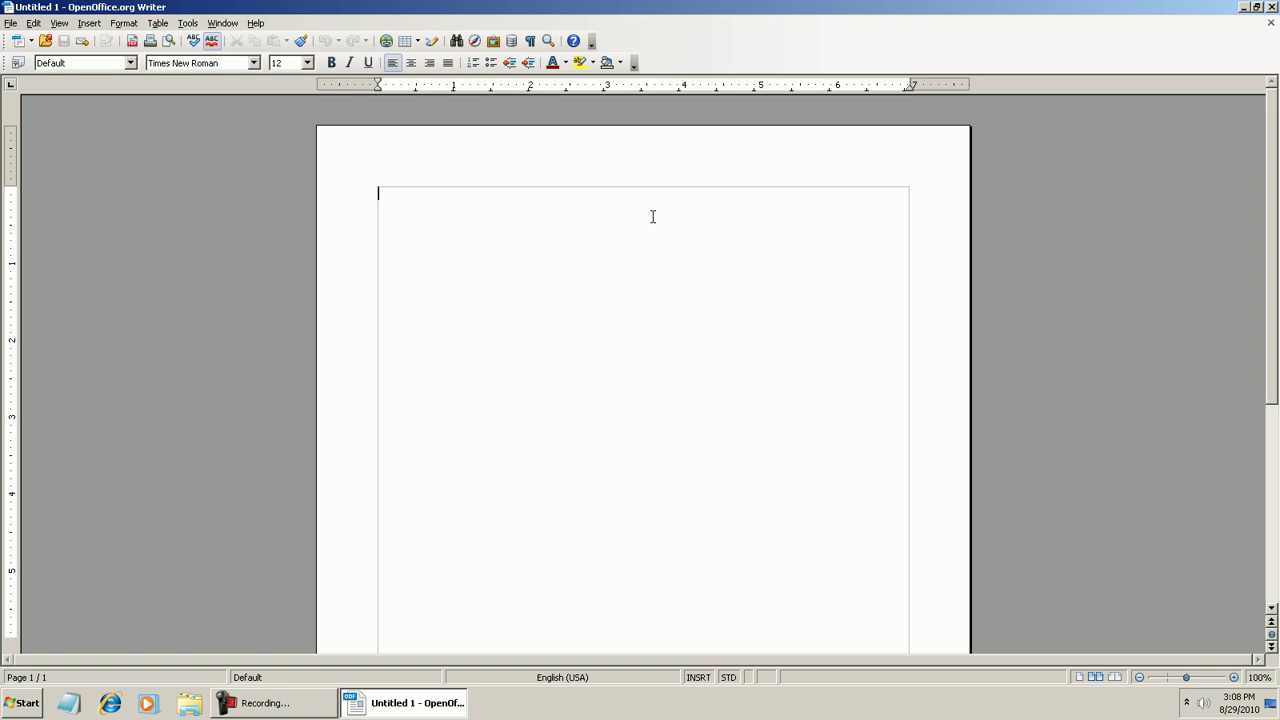
Type the filler line 'fdsdfgdsg sdfgdfsgdfsg' and paste two more copies of it
{"action": "type", "text": "fdsdfgdsg sdfgdfsgdfsg"}
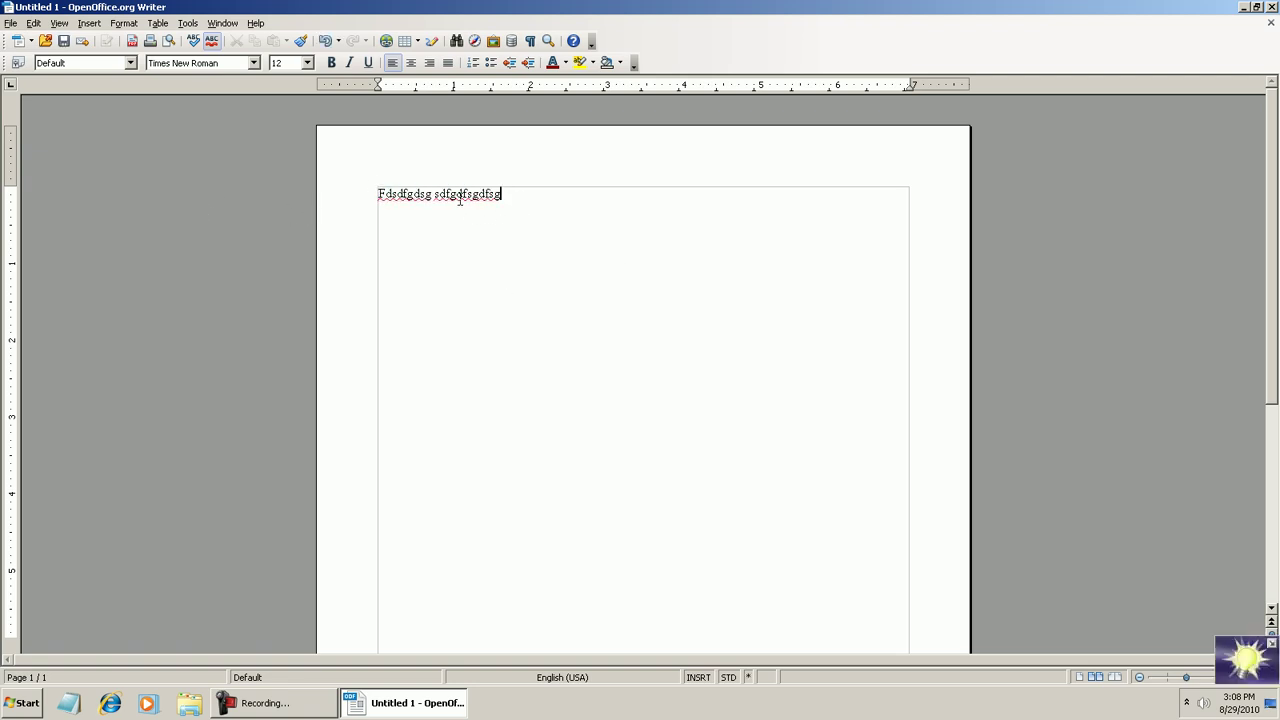
{"action": "key", "text": "ctrl+a"}
{"action": "key", "text": "ctrl+c"}
{"action": "left_click", "coordinate": [529, 206]}
{"action": "key", "text": "ctrl+v"}
{"action": "key", "text": "ctrl+v"}
{"action": "key", "text": "ctrl+v"}
{"action": "key", "text": "ctrl+v"}
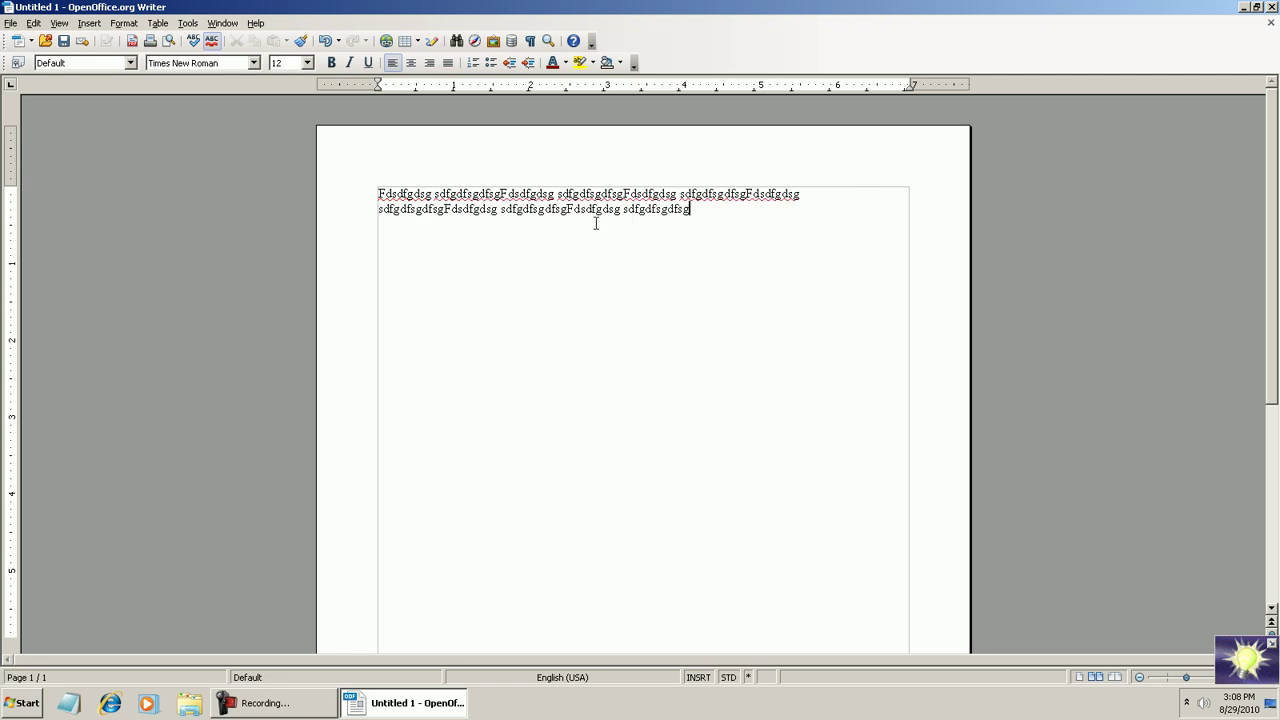
{"action": "key", "text": "ctrl+v"}
{"action": "key", "text": "ctrl+v"}
Copy all the text and paste it three more times at the end
{"action": "key", "text": "ctrl+v"}
{"action": "key", "text": "ctrl+v"}
{"action": "key", "text": "ctrl+v"}
{"action": "key", "text": "ctrl+a"}
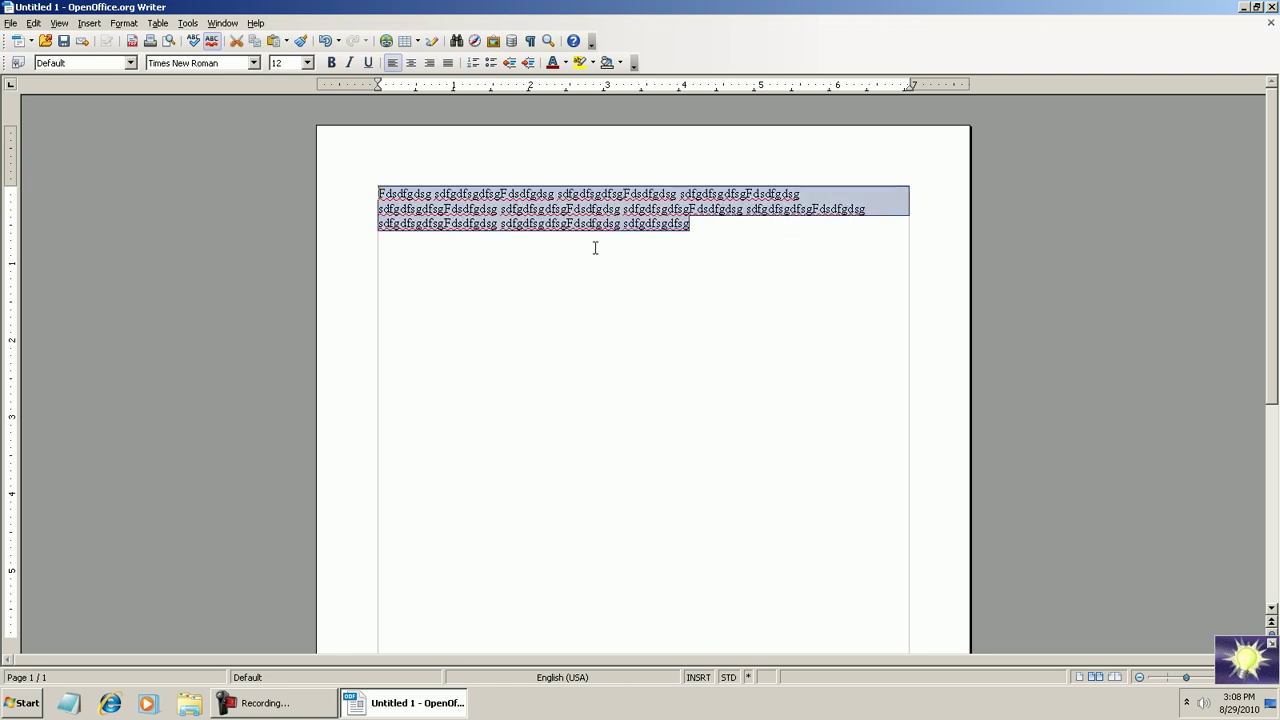
{"action": "key", "text": "ctrl+c"}
{"action": "left_click", "coordinate": [651, 257]}
{"action": "key", "text": "ctrl+v"}
{"action": "key", "text": "ctrl+v"}
{"action": "key", "text": "ctrl+v"}
{"action": "key", "text": "ctrl+v"}
{"action": "key", "text": "ctrl+v"}
{"action": "key", "text": "ctrl+v"}
{"action": "key", "text": "ctrl+v"}
{"action": "key", "text": "ctrl+v"}
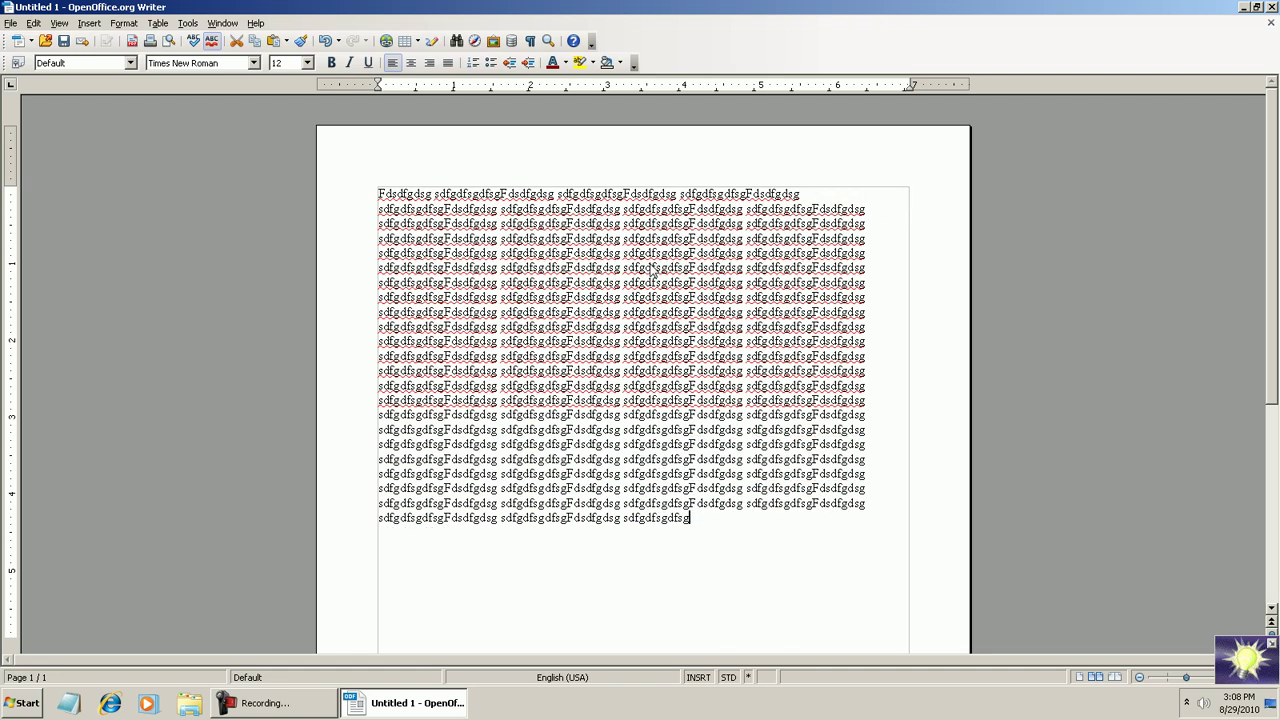
{"action": "key", "text": "ctrl+v"}
{"action": "key", "text": "ctrl+v"}
{"action": "key", "text": "ctrl+v"}
{"action": "key", "text": "ctrl+v"}
{"action": "key", "text": "ctrl+v"}
{"action": "key", "text": "ctrl+v"}
{"action": "key", "text": "ctrl+v"}
{"action": "key", "text": "ctrl+v"}
{"action": "key", "text": "ctrl+v"}
{"action": "key", "text": "ctrl+v"}
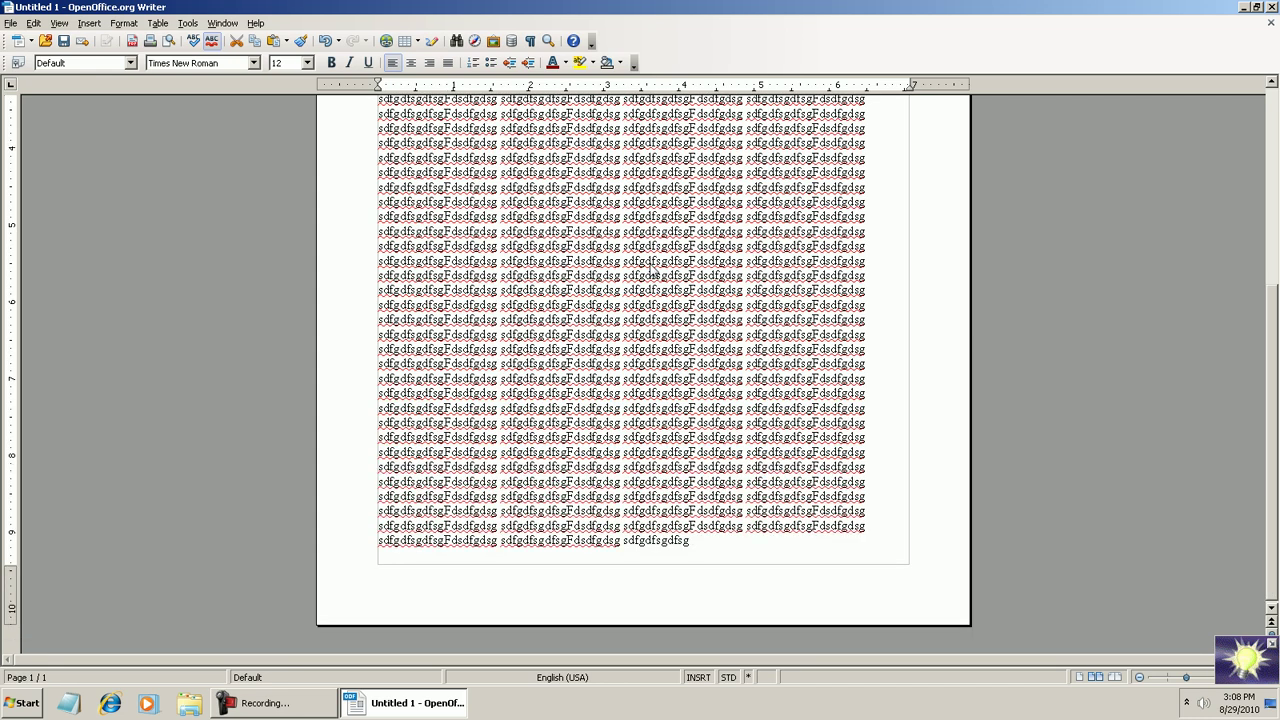
{"action": "key", "text": "ctrl+v"}
{"action": "key", "text": "ctrl+v"}
{"action": "key", "text": "ctrl+v"}
{"action": "key", "text": "ctrl+v"}
{"action": "key", "text": "ctrl+v"}
Copy a large block of filler and paste it repeatedly until the document reaches 14 pages
{"action": "mouse_move", "coordinate": [651, 637]}
{"action": "left_mouse_down"}
{"action": "mouse_move", "coordinate": [866, 297]}
{"action": "mouse_move", "coordinate": [360, 16]}
{"action": "left_mouse_up"}
{"action": "key", "text": "ctrl+c"}
{"action": "scroll", "coordinate": [640, 400], "scroll_direction": "down", "scroll_amount": 10}
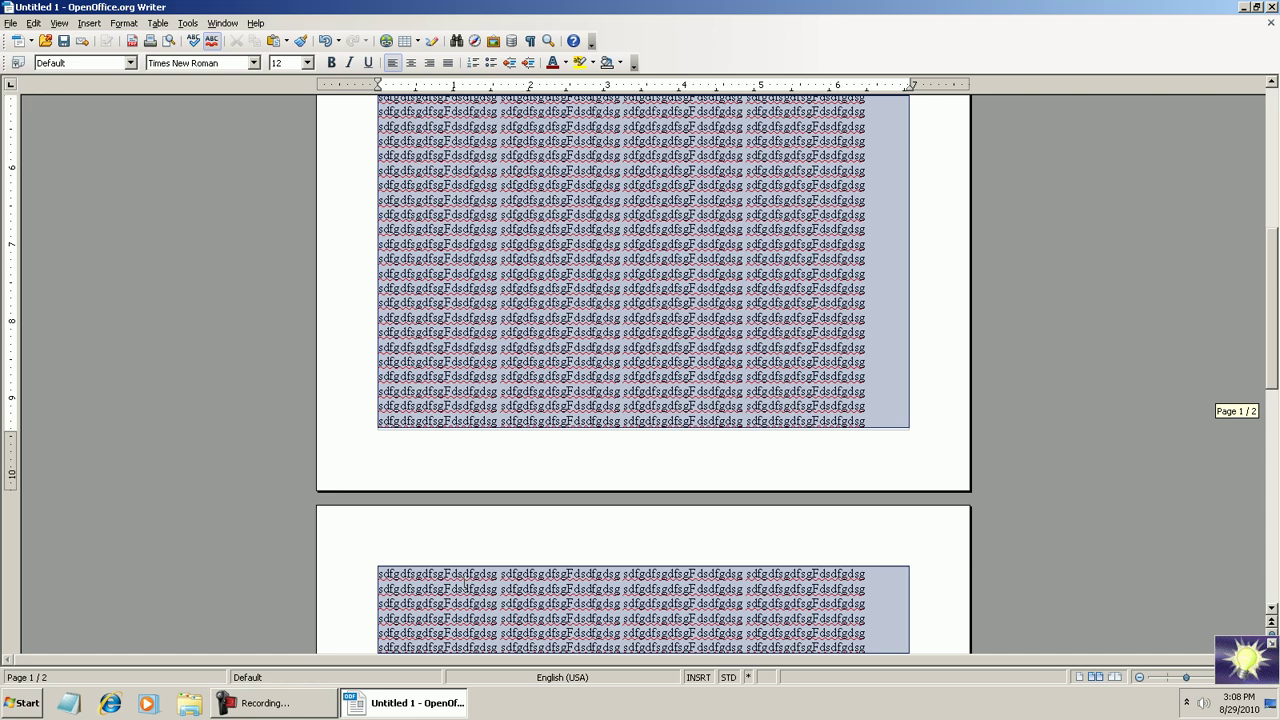
{"action": "scroll", "coordinate": [640, 400], "scroll_direction": "down", "scroll_amount": 4}
{"action": "left_click", "coordinate": [491, 543]}
{"action": "key", "text": "ctrl+v"}
{"action": "key", "text": "ctrl+v"}
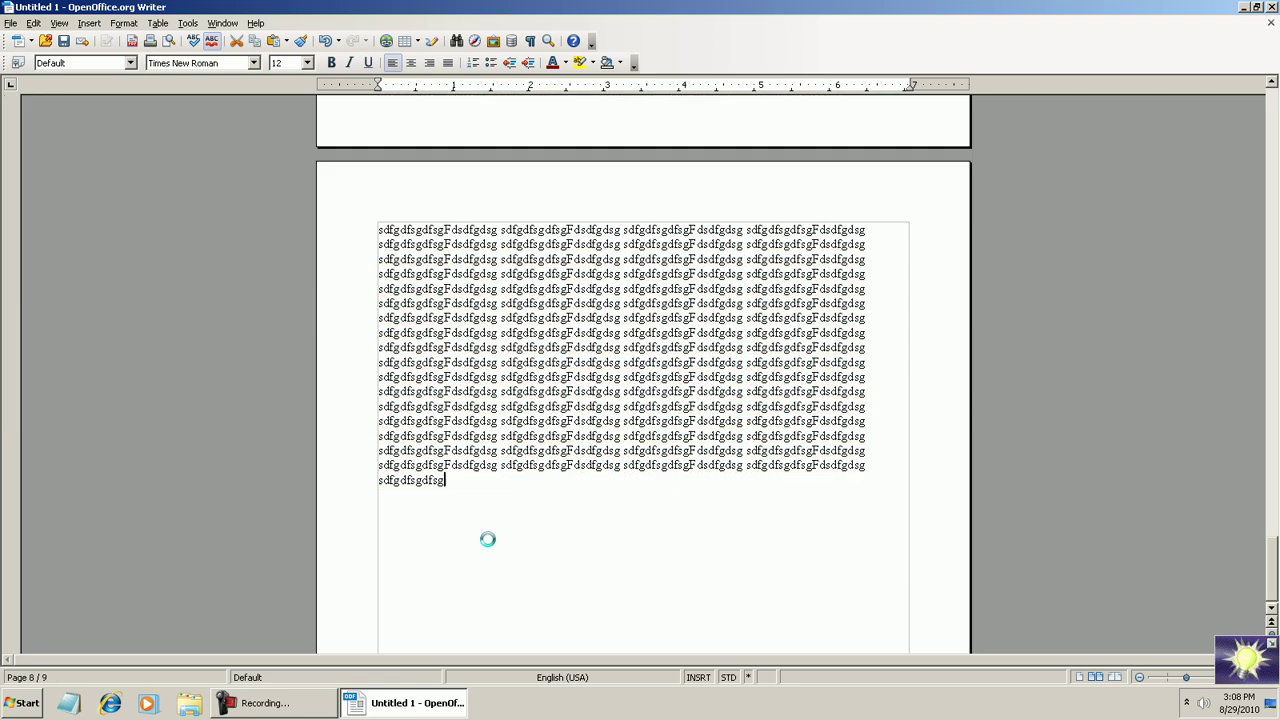
{"action": "key", "text": "ctrl+v"}
{"action": "key", "text": "ctrl+v"}
{"action": "key", "text": "ctrl+v"}
{"action": "key", "text": "ctrl+v"}
{"action": "key", "text": "ctrl+v"}
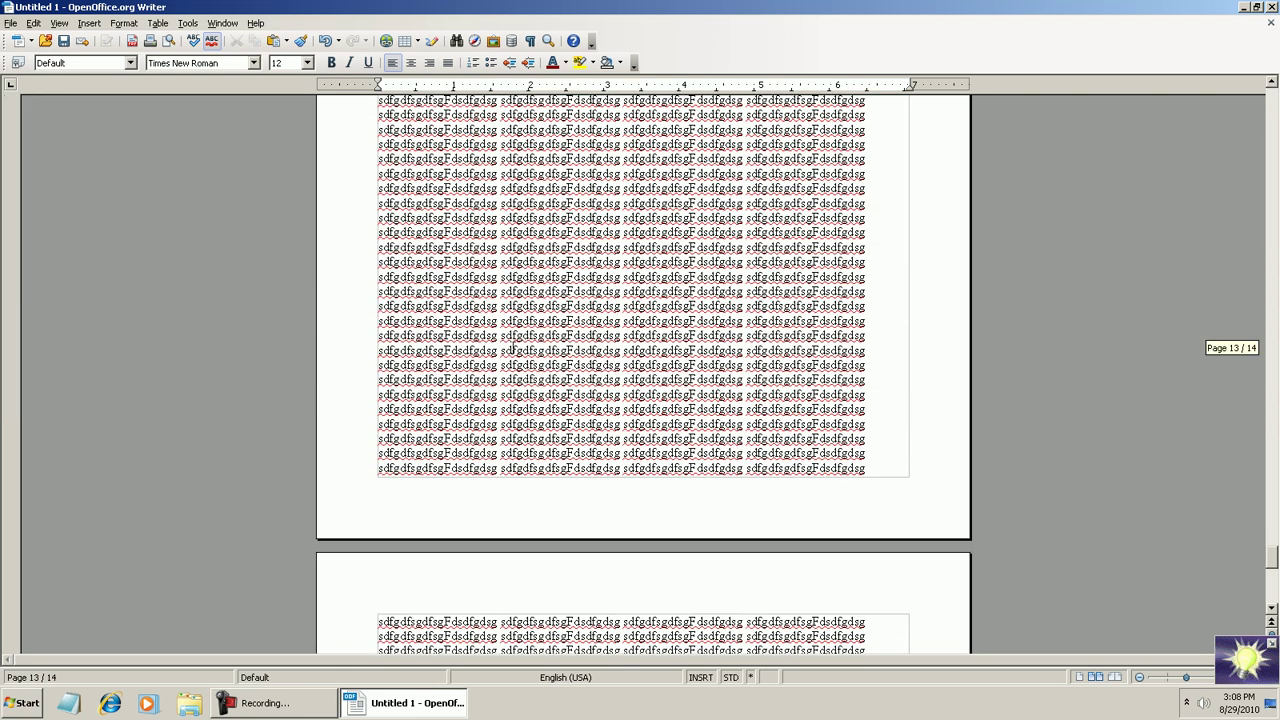
{"action": "key", "text": "ctrl+v"}
{"action": "left_click_drag", "start_coordinate": [1272, 543], "coordinate": [1272, 102]}
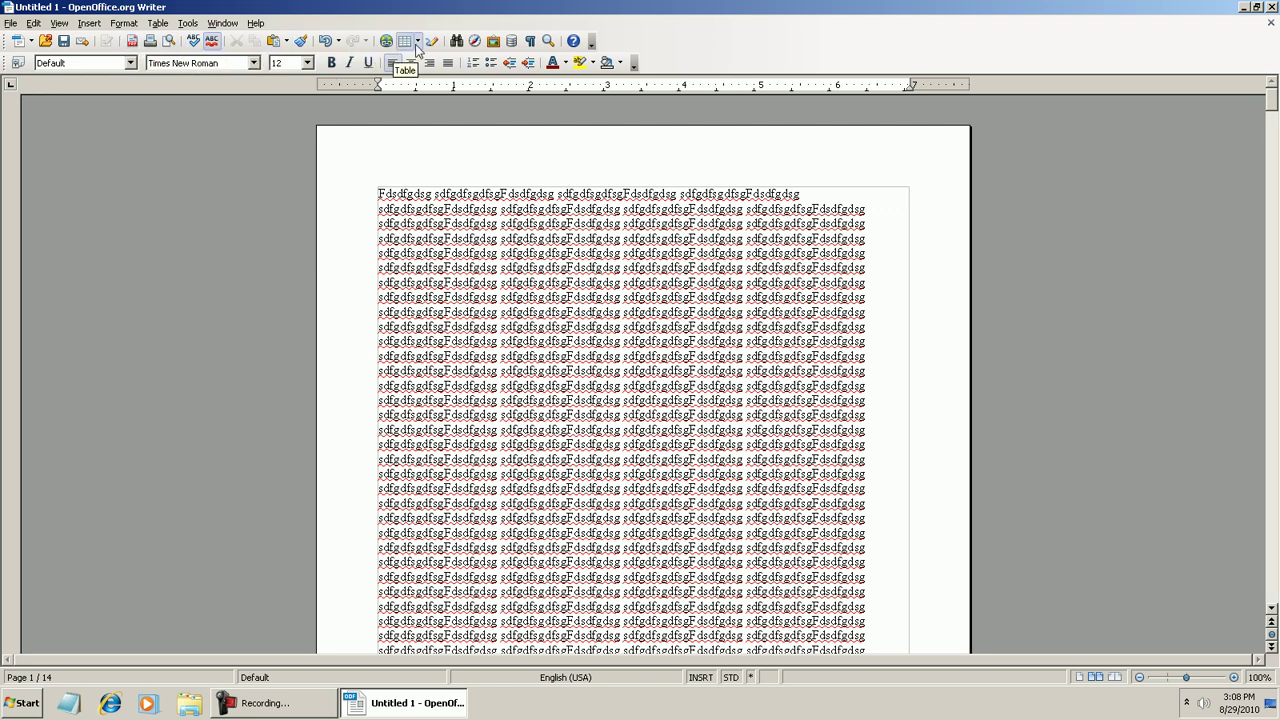
Bring up the PDF Options dialog through File > Export as PDF
{"action": "left_click", "coordinate": [9, 24]}
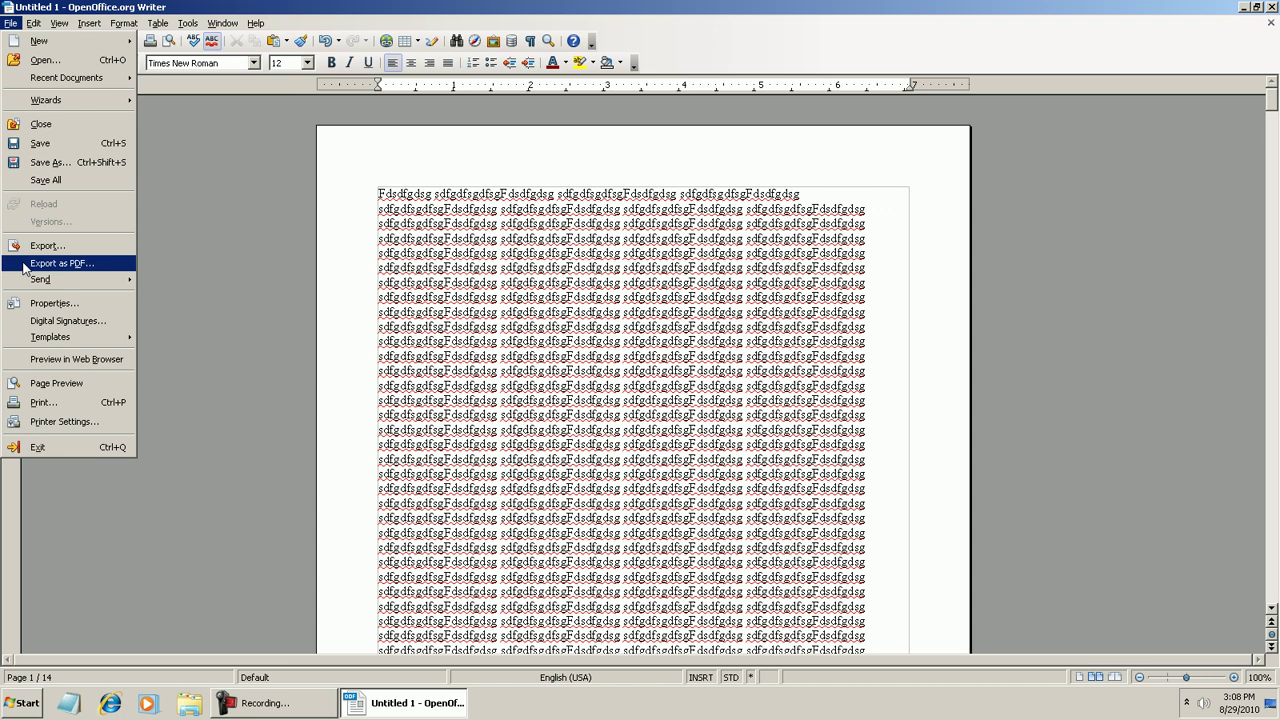
{"action": "left_click", "coordinate": [26, 264]}
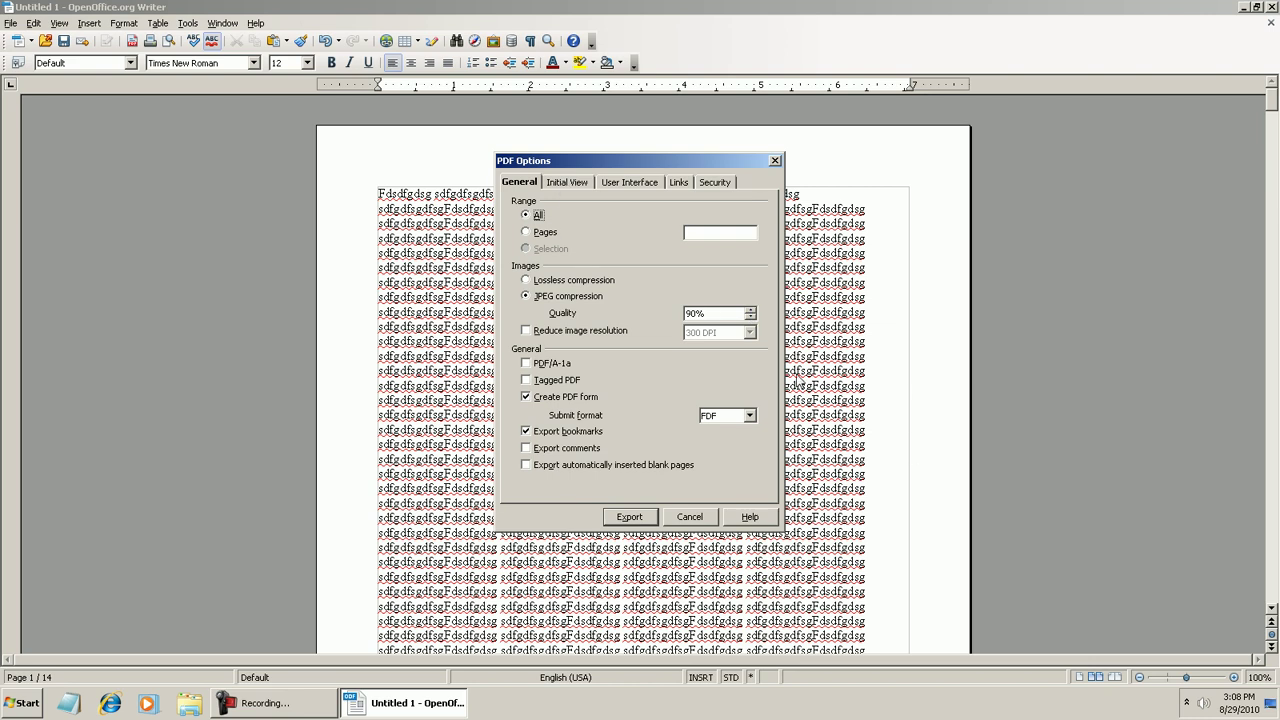
Set PDF JPEG quality to 100%, review the other option tabs, and proceed to export
{"action": "left_click", "coordinate": [750, 416]}
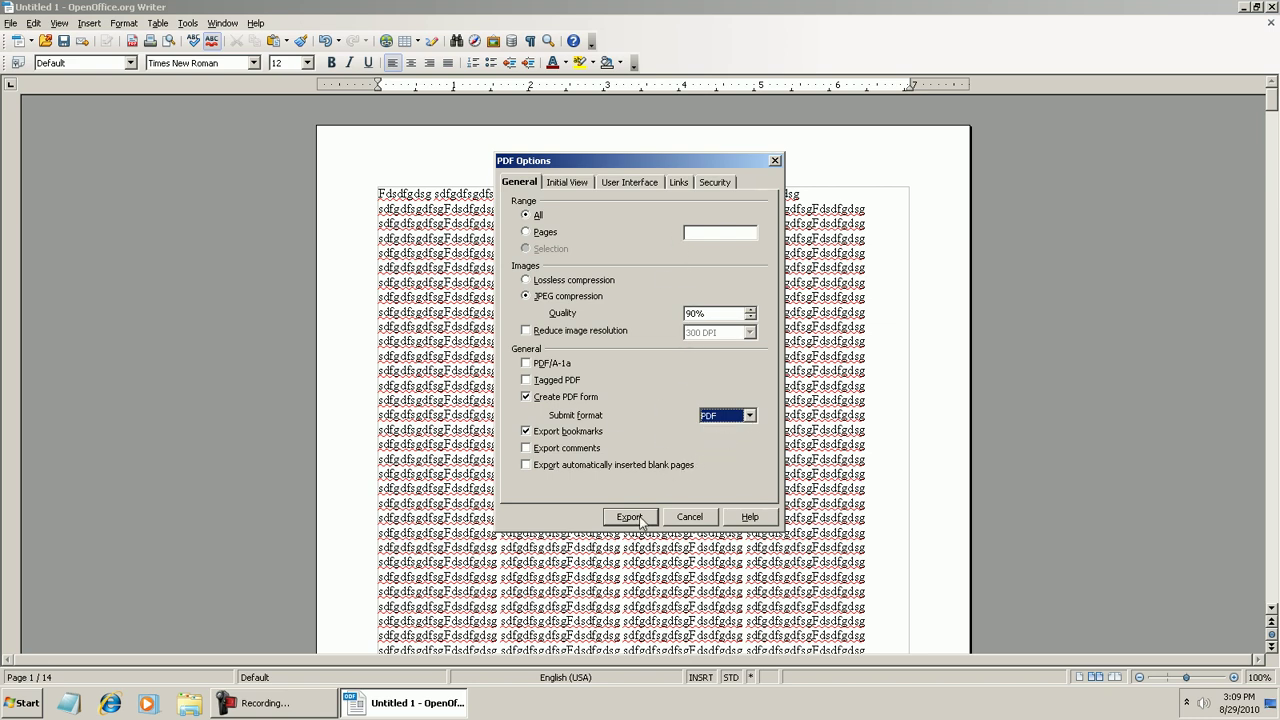
{"action": "left_click", "coordinate": [752, 312]}
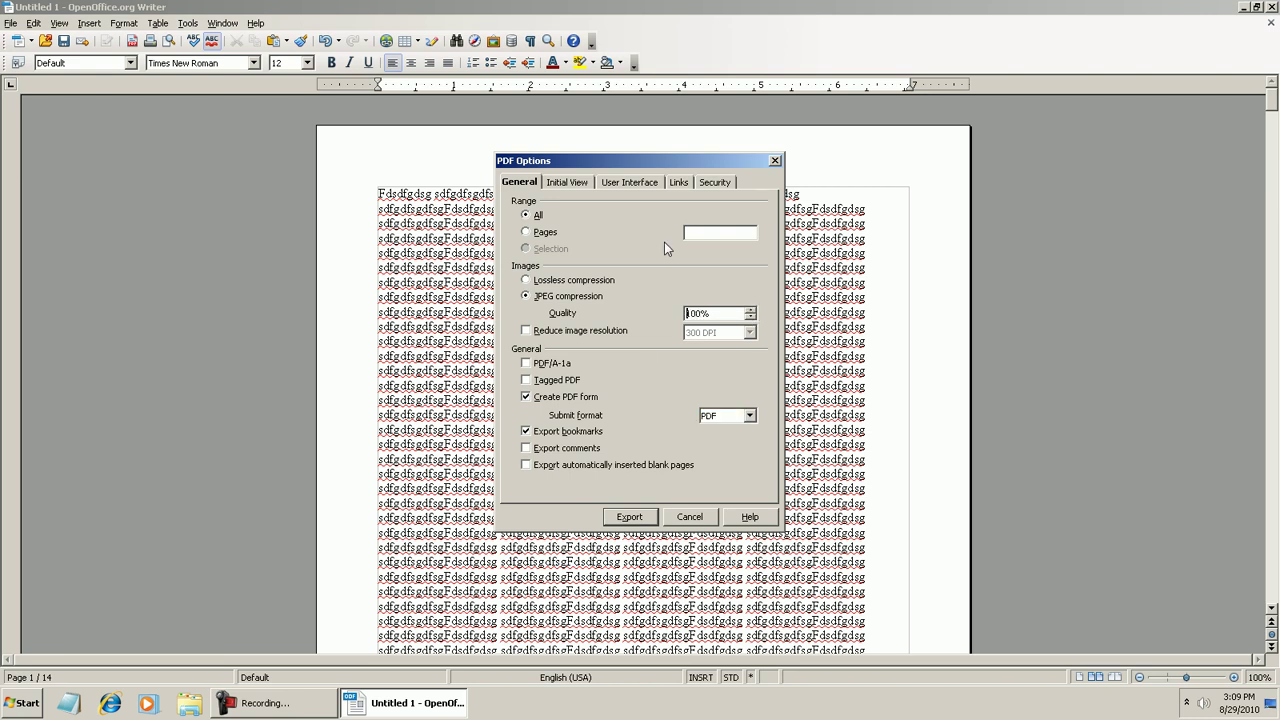
{"action": "left_click", "coordinate": [565, 184]}
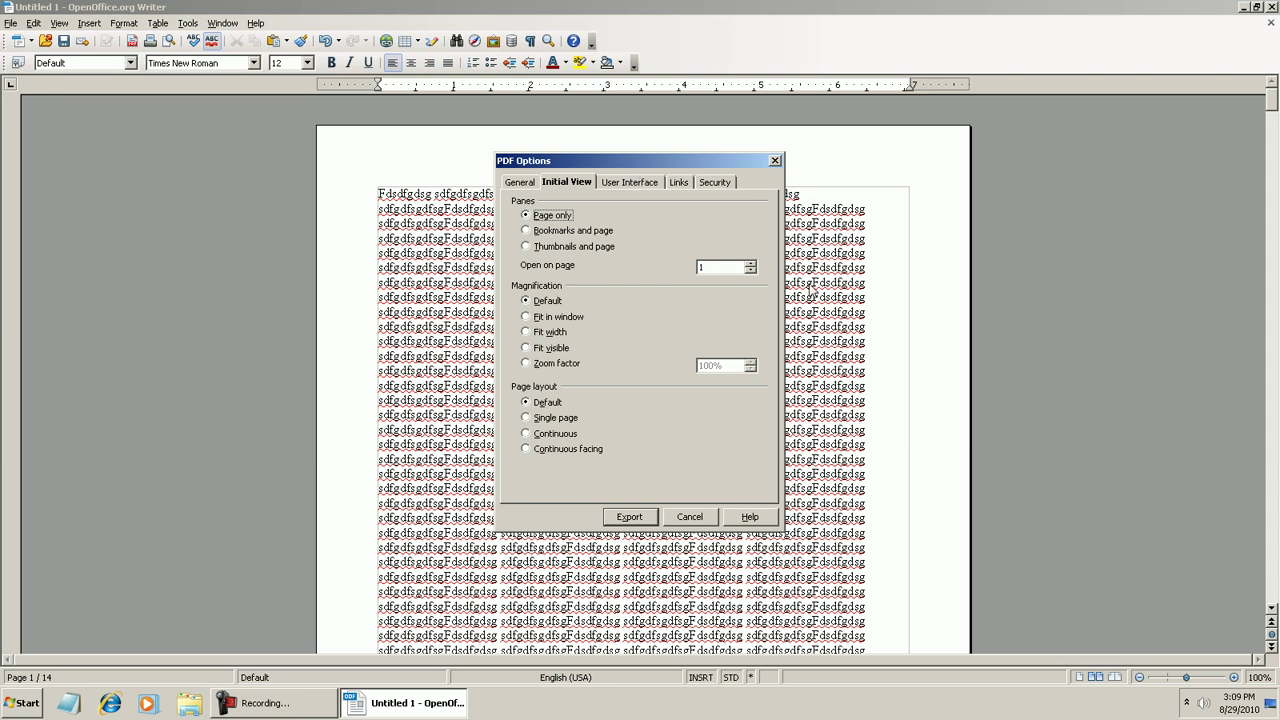
{"action": "left_click", "coordinate": [631, 185]}
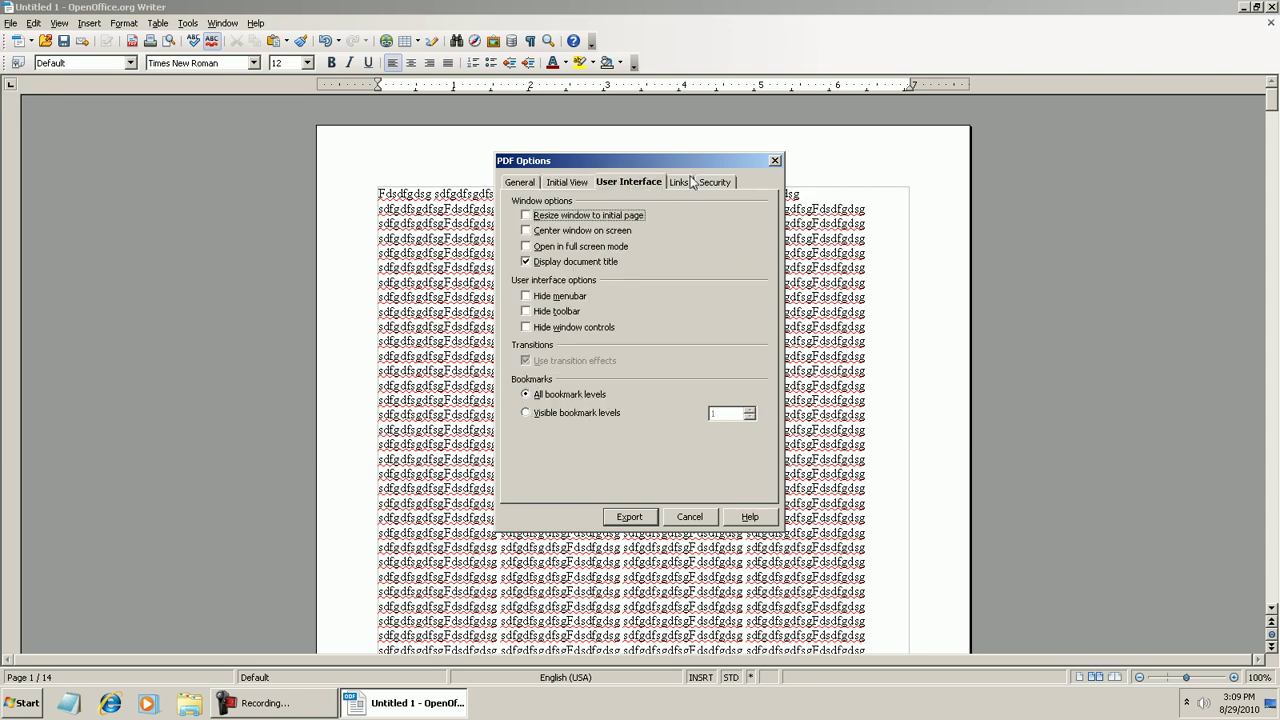
{"action": "left_click", "coordinate": [690, 181]}
{"action": "left_click", "coordinate": [730, 181]}
{"action": "left_click", "coordinate": [528, 184]}
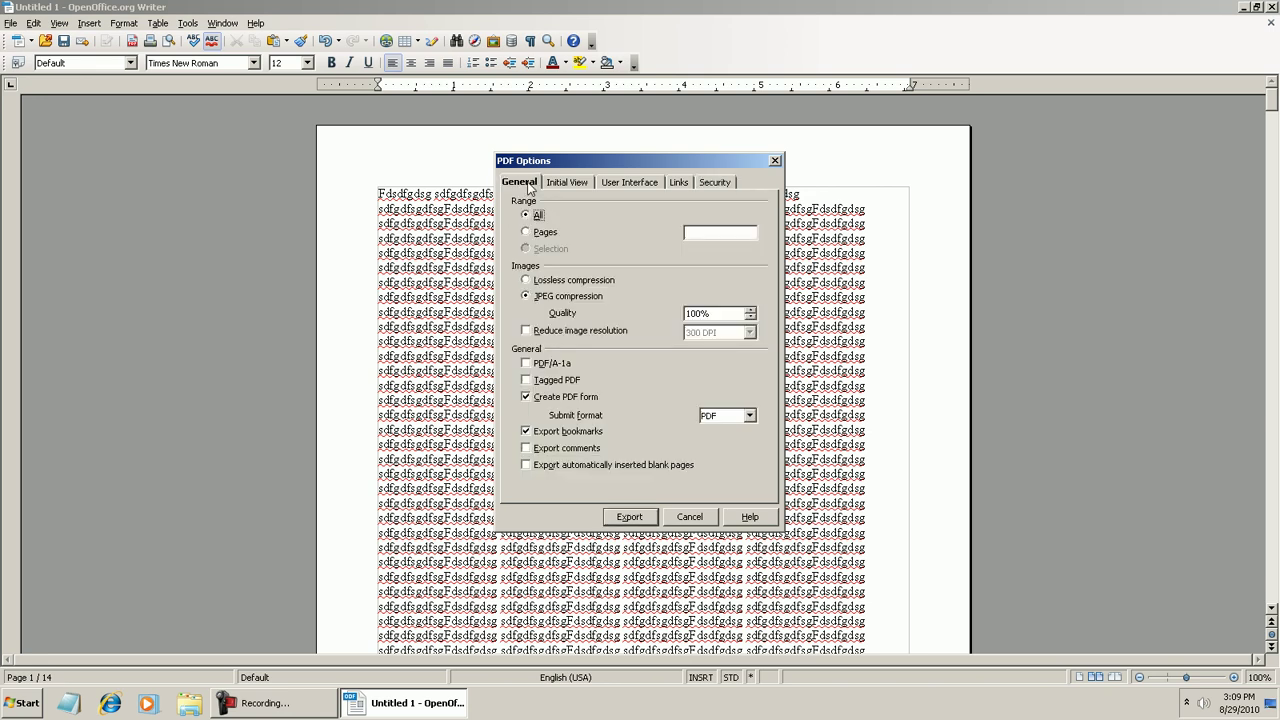
{"action": "left_click", "coordinate": [725, 181]}
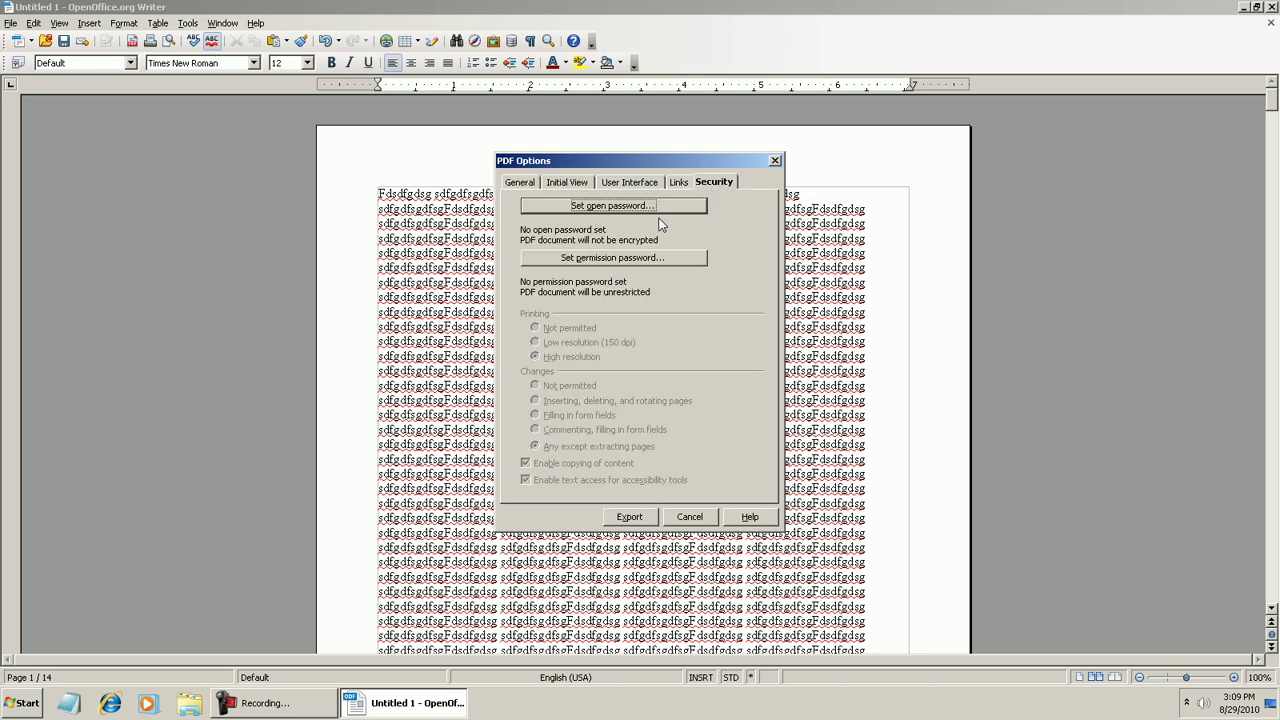
{"action": "left_click", "coordinate": [520, 183]}
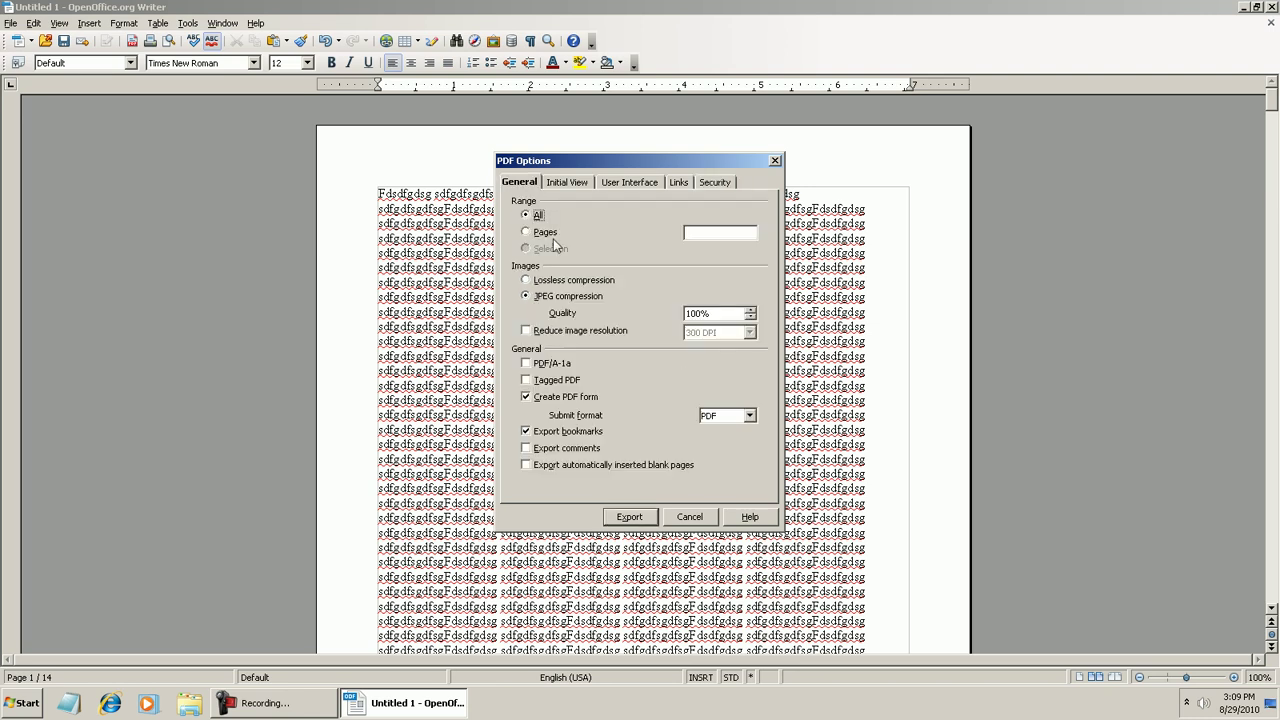
{"action": "left_click", "coordinate": [630, 517]}
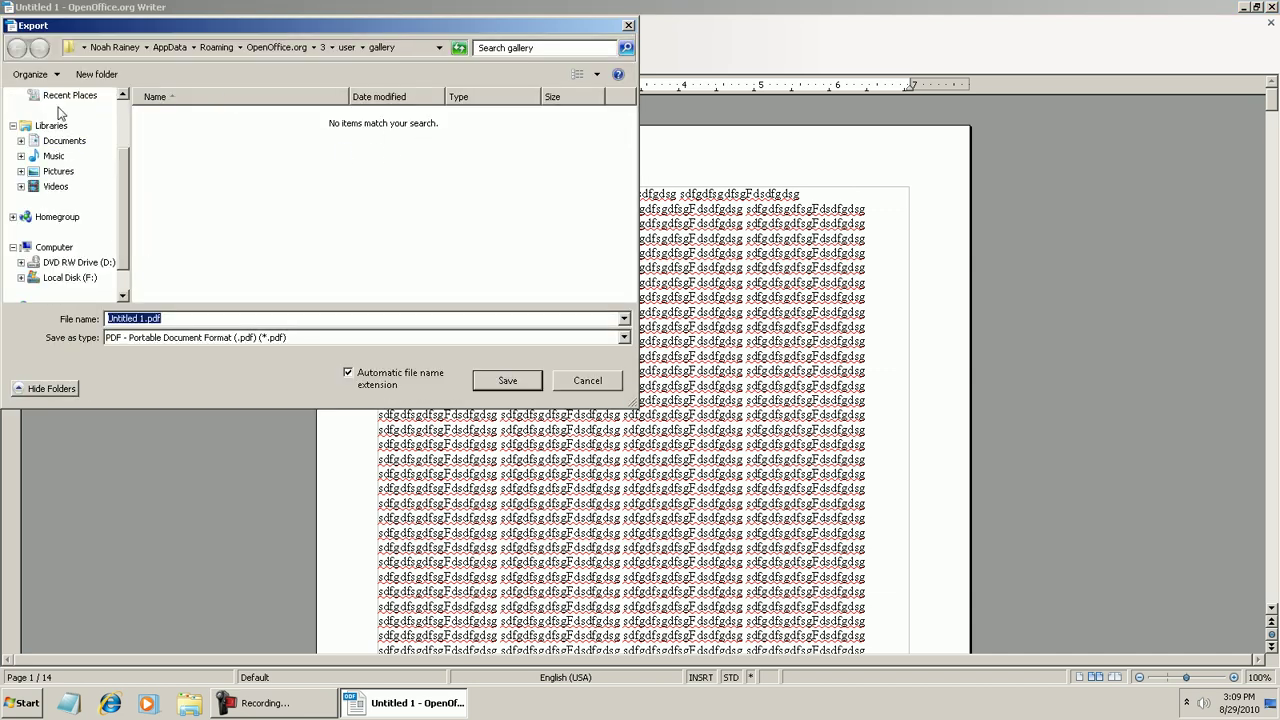
Save the exported PDF on the Desktop as 'This is a test PDF.pdf'
{"action": "scroll", "coordinate": [128, 176], "scroll_direction": "up", "scroll_amount": 5}
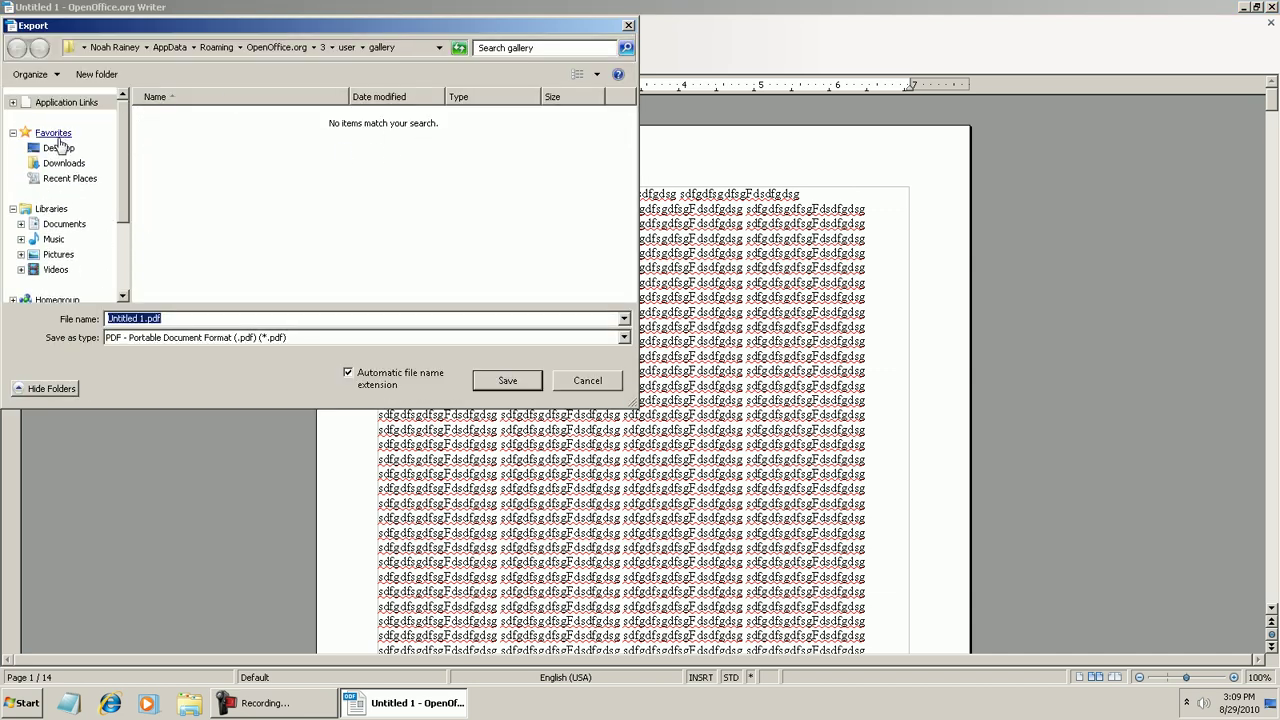
{"action": "left_click", "coordinate": [58, 147]}
{"action": "left_click", "coordinate": [145, 319]}
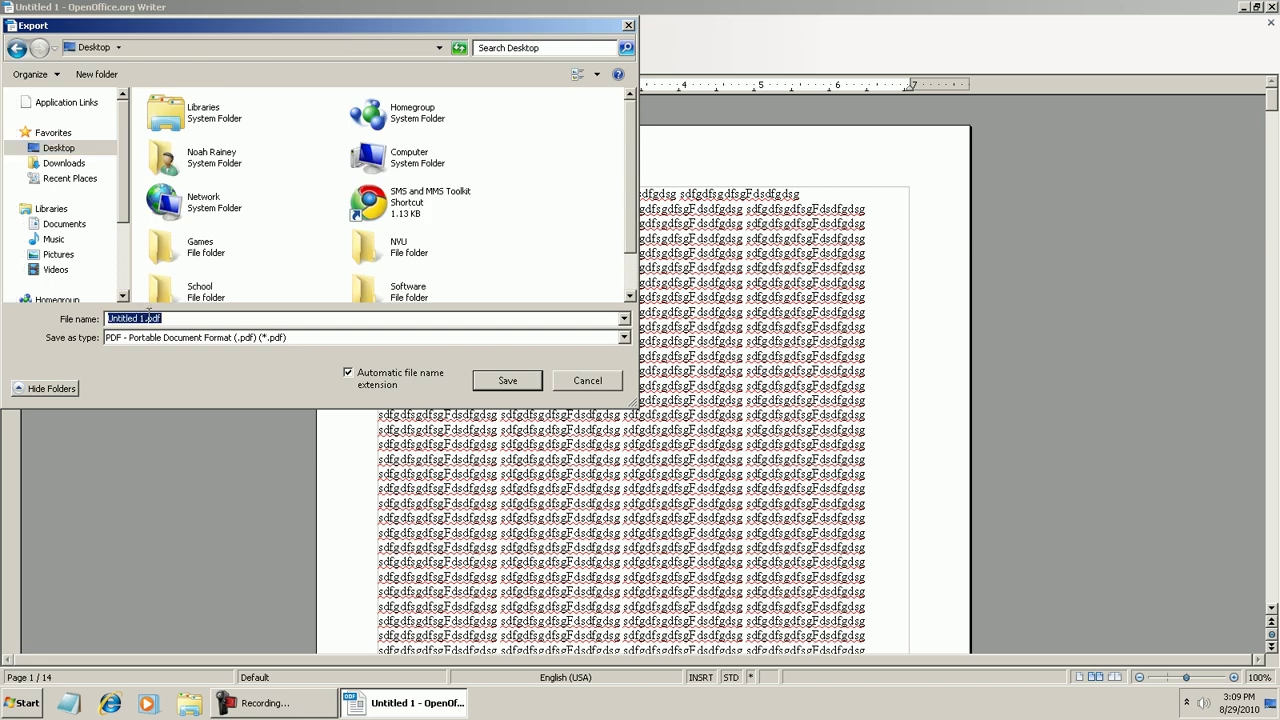
{"action": "left_click", "coordinate": [147, 318]}
{"action": "double_click", "coordinate": [142, 318]}
{"action": "key", "text": "BackSpace"}
{"action": "type", "text": "Th"}
{"action": "type", "text": "F"}
{"action": "key", "text": "Return"}
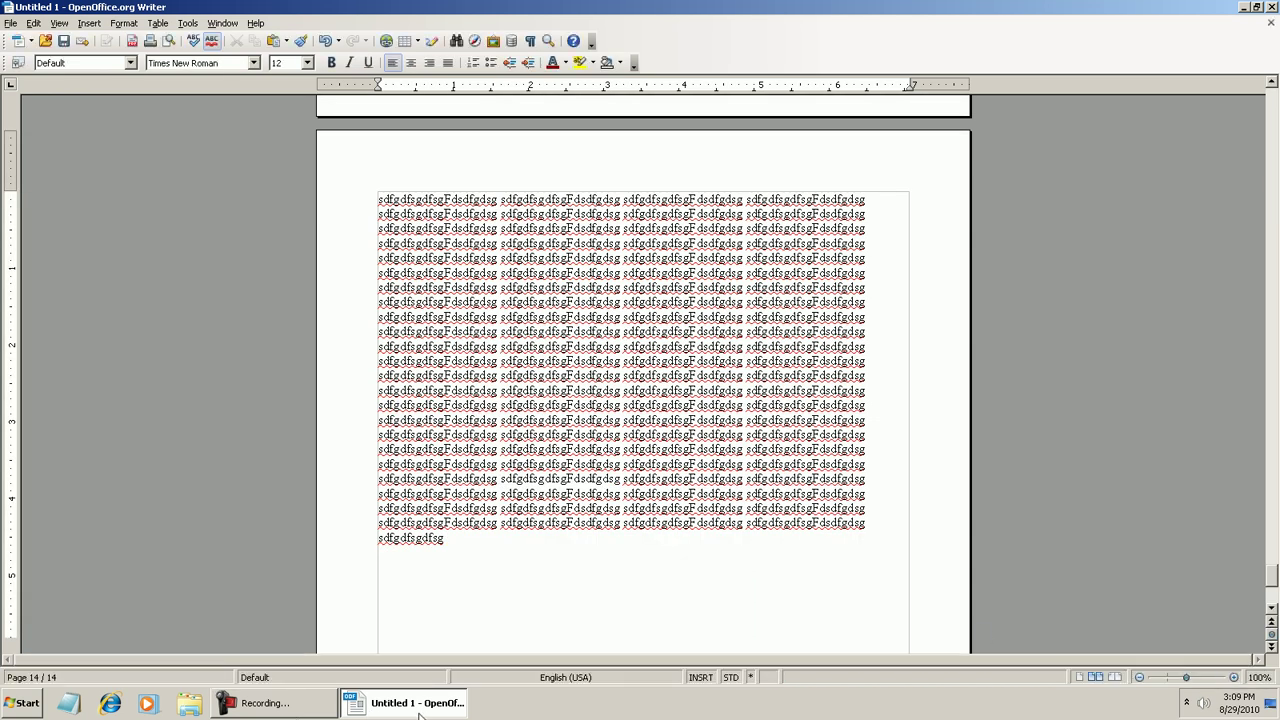
Close Writer discarding the document, and drag the new PDF icon beside pawn-stuff.txt
{"action": "key", "text": "ctrl+w"}
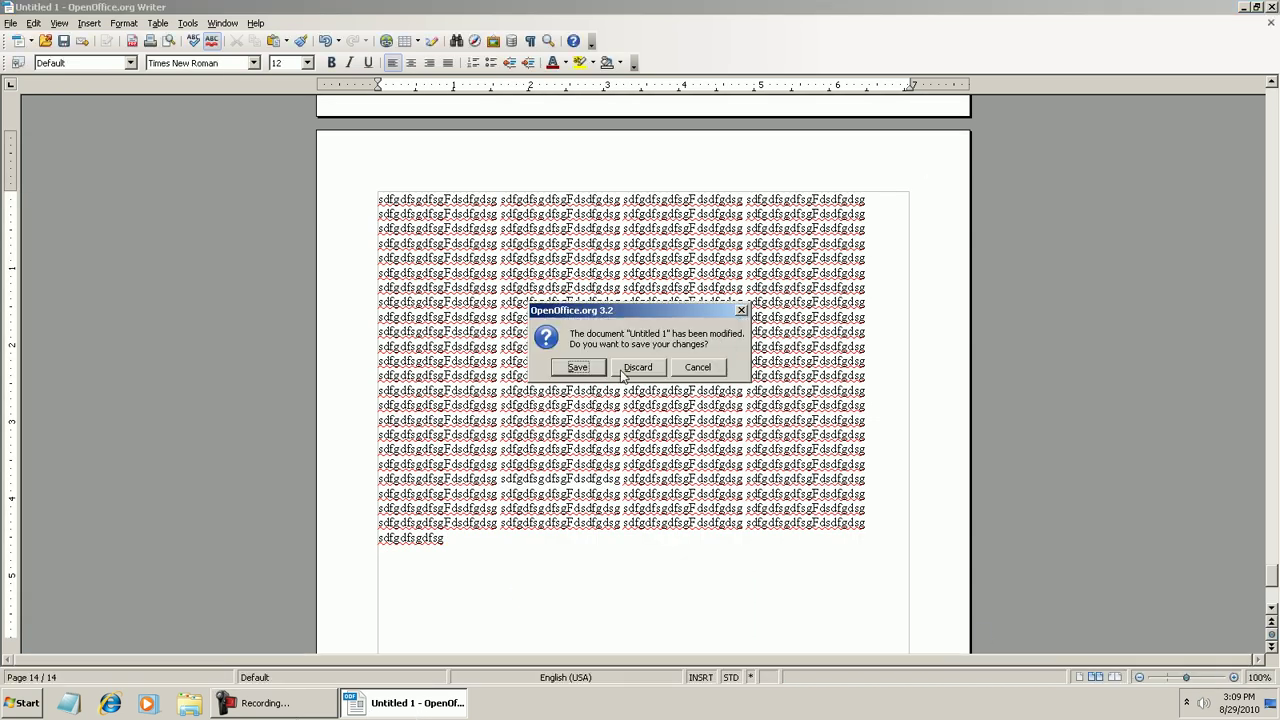
{"action": "left_click", "coordinate": [633, 370]}
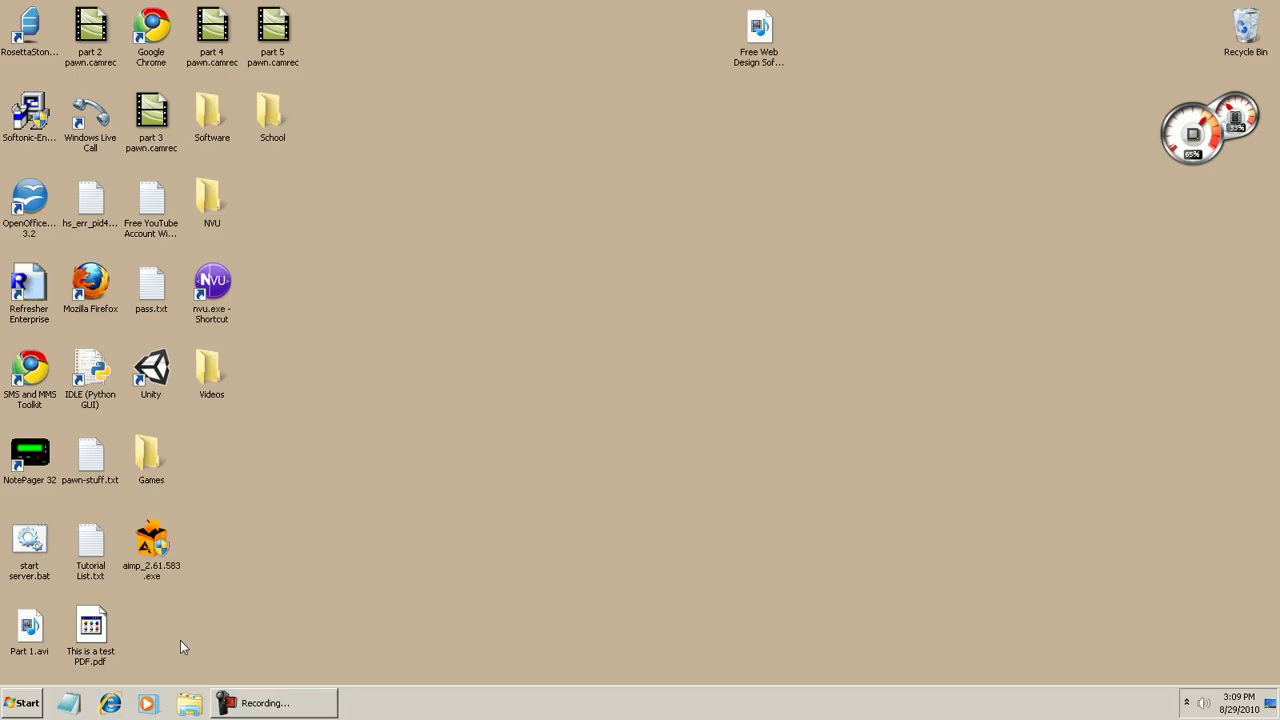
{"action": "mouse_move", "coordinate": [101, 628]}
{"action": "left_mouse_down"}
{"action": "mouse_move", "coordinate": [466, 458]}
{"action": "mouse_move", "coordinate": [334, 455]}
{"action": "left_mouse_up"}
{"action": "left_click_drag", "start_coordinate": [441, 570], "coordinate": [449, 561]}
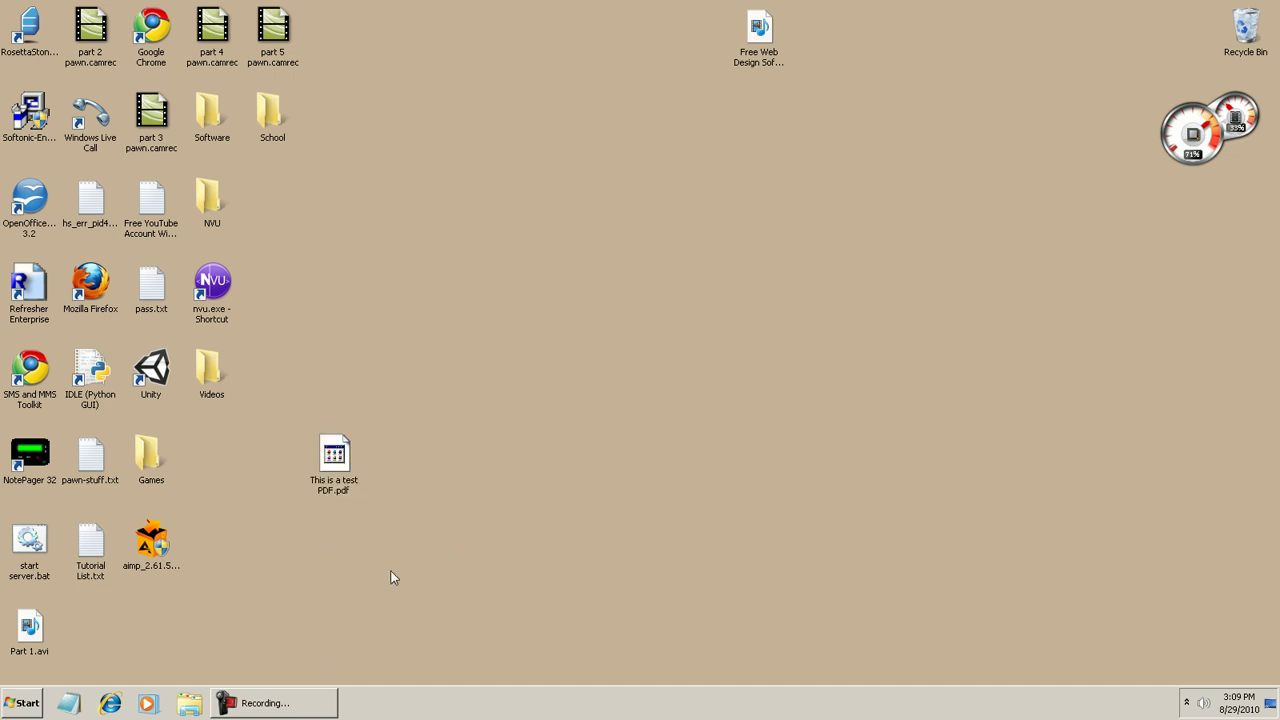
{"action": "left_click_drag", "start_coordinate": [344, 470], "coordinate": [155, 458]}
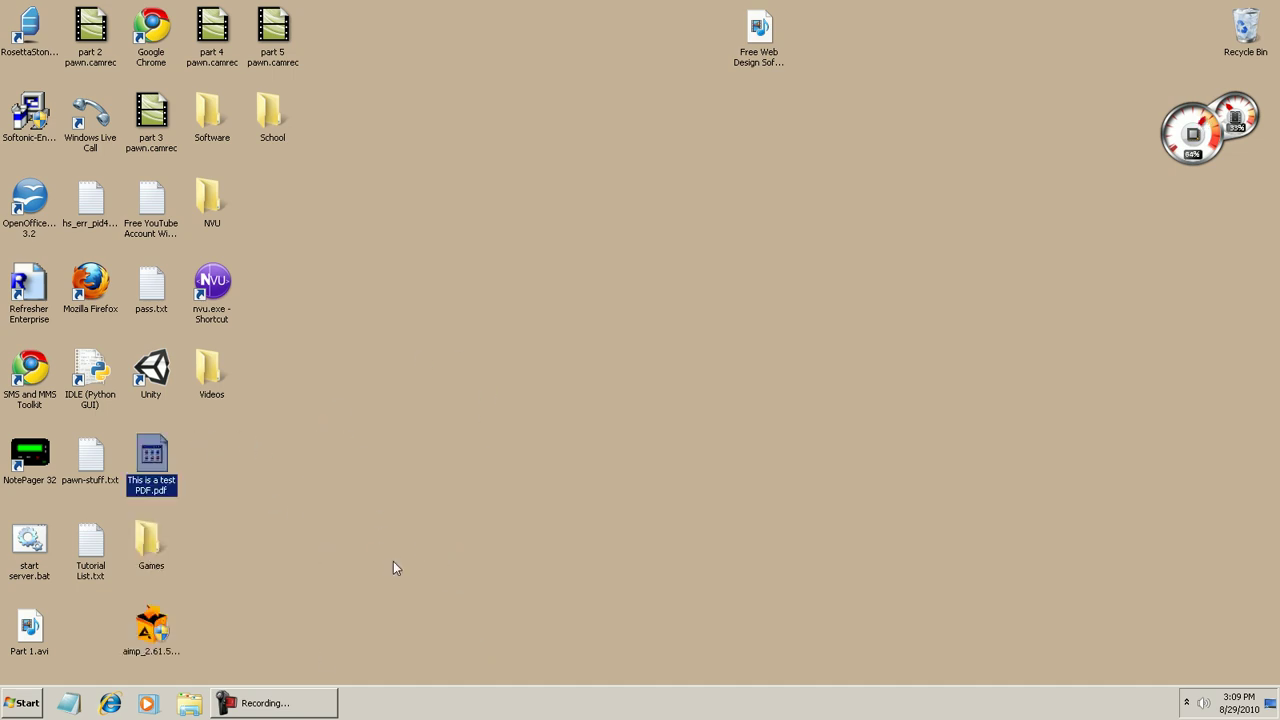
Reposition the PDF icon toward the middle of the desktop
{"action": "left_click", "coordinate": [290, 703]}
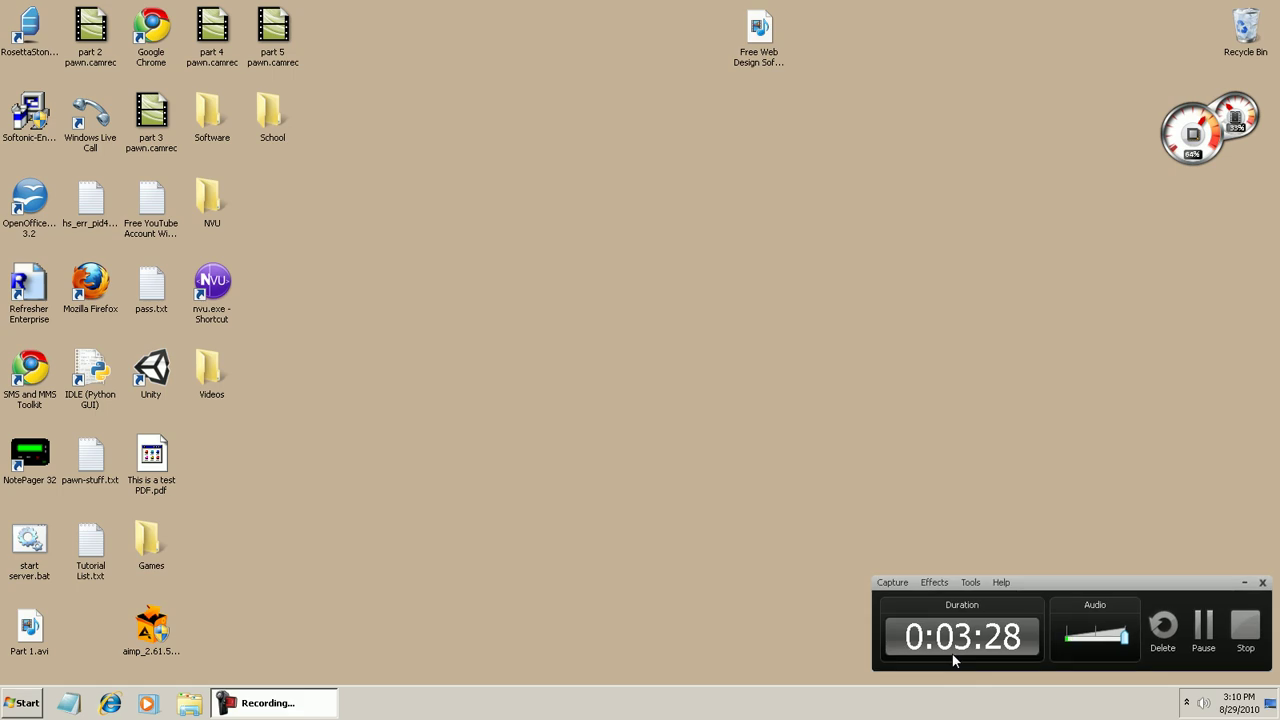
{"action": "left_click", "coordinate": [1212, 645]}
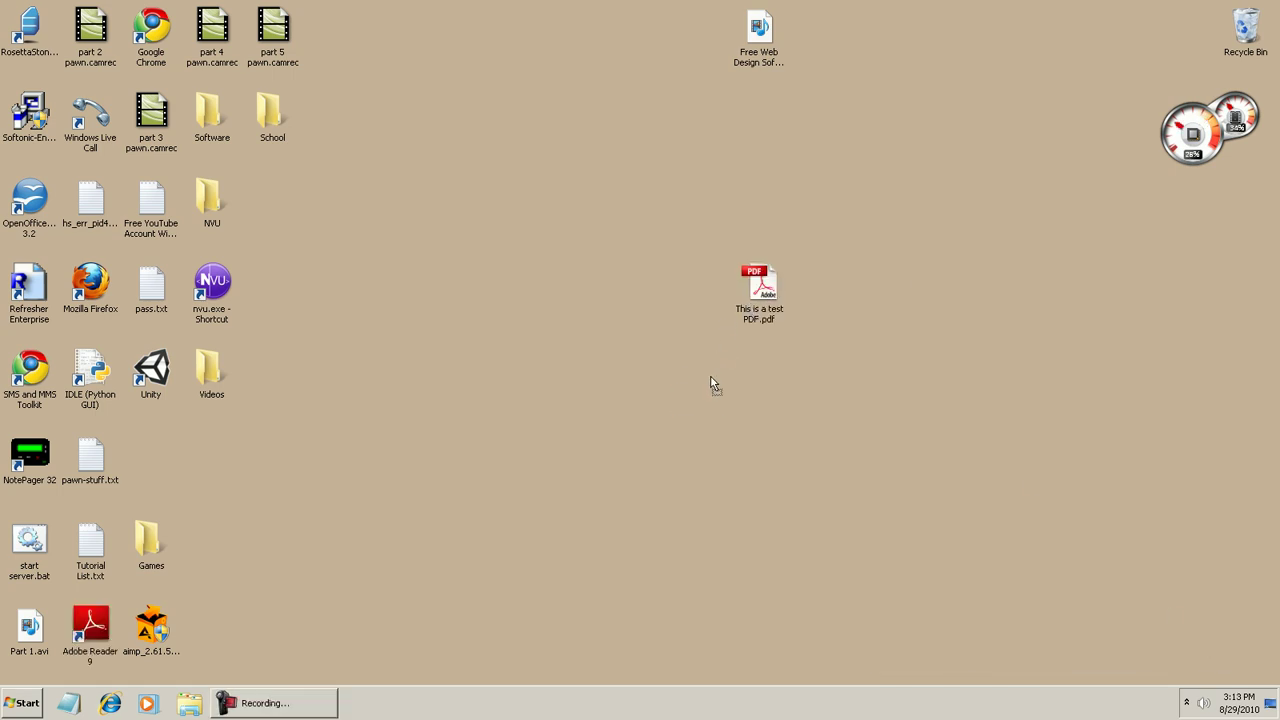
{"action": "left_click_drag", "start_coordinate": [712, 383], "coordinate": [700, 398]}
{"action": "left_click_drag", "start_coordinate": [488, 300], "coordinate": [914, 484]}
{"action": "left_click", "coordinate": [808, 444]}
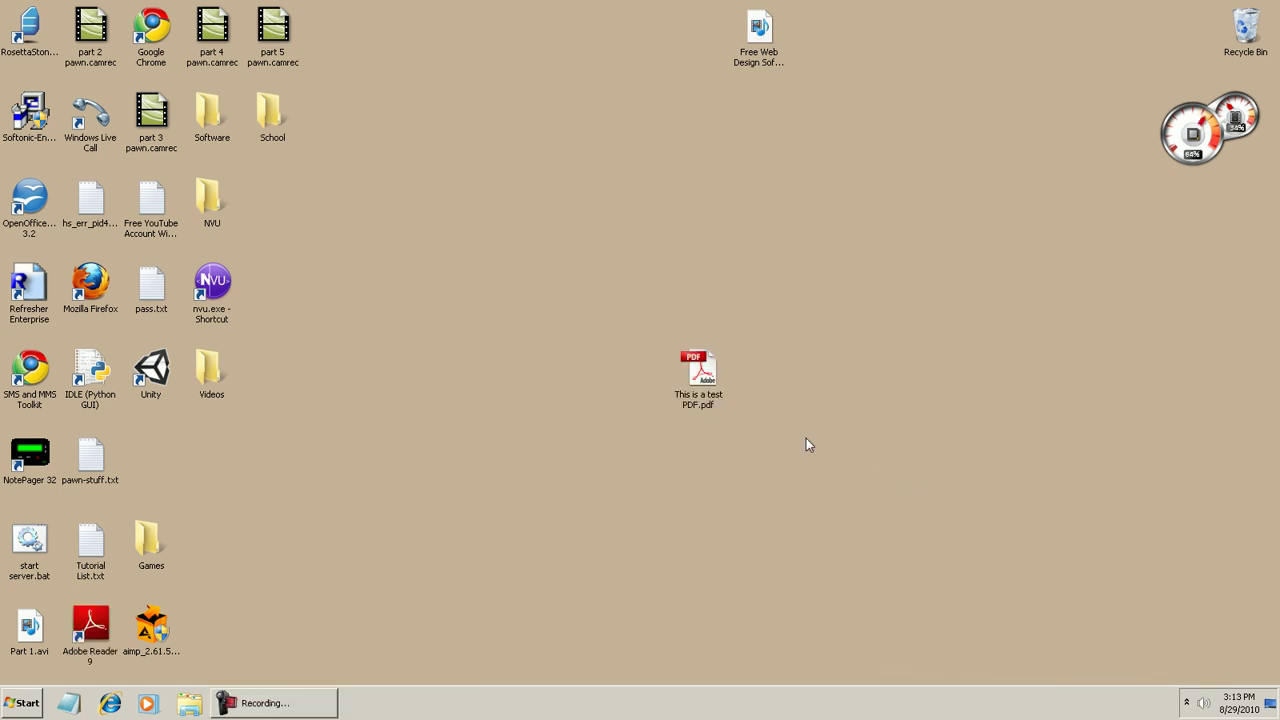
{"action": "left_click_drag", "start_coordinate": [639, 340], "coordinate": [840, 448]}
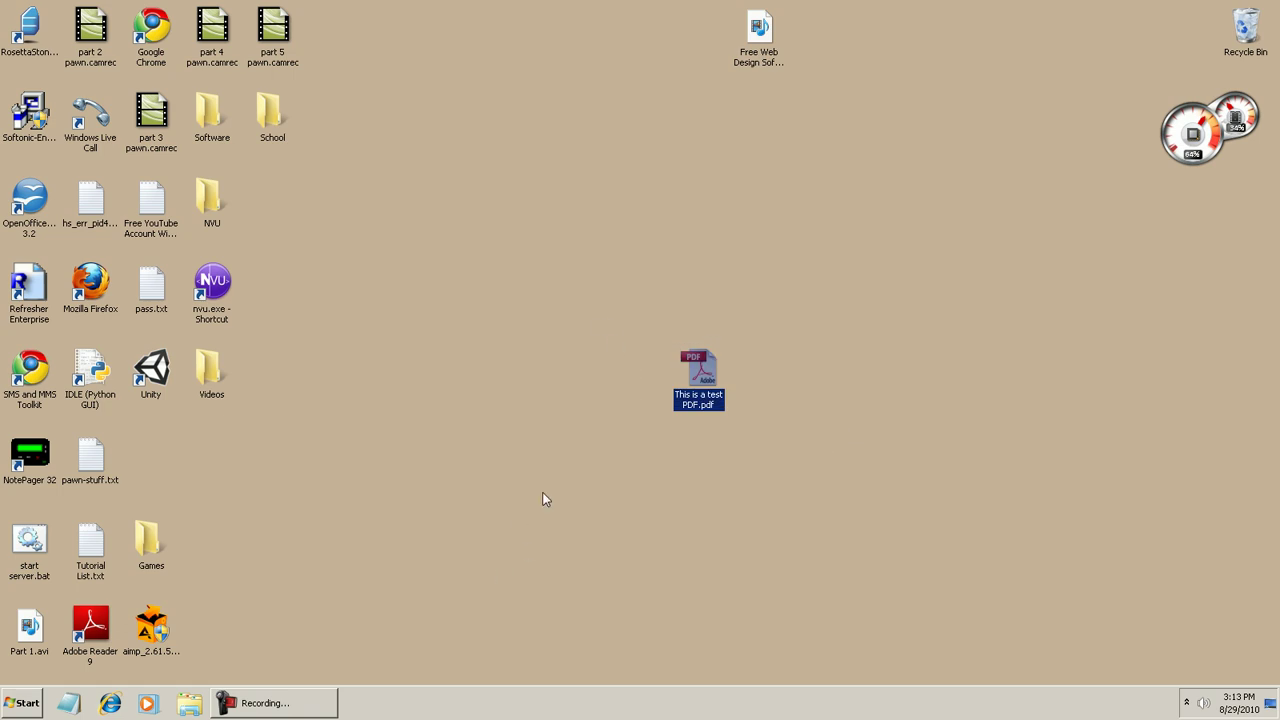
{"action": "left_click_drag", "start_coordinate": [584, 284], "coordinate": [914, 470]}
Move the Adobe Reader 9 shortcut beside pawn-stuff.txt and select This is a test PDF.pdf
{"action": "left_click", "coordinate": [85, 650]}
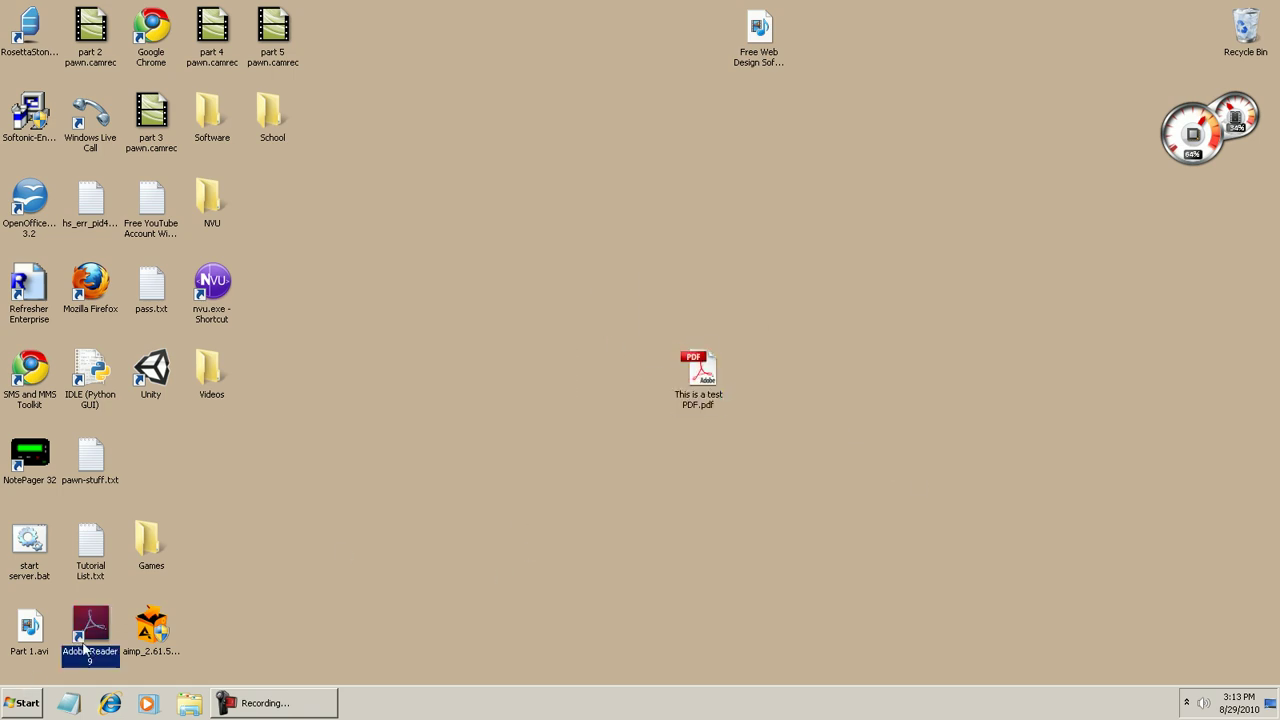
{"action": "left_click_drag", "start_coordinate": [85, 648], "coordinate": [166, 445]}
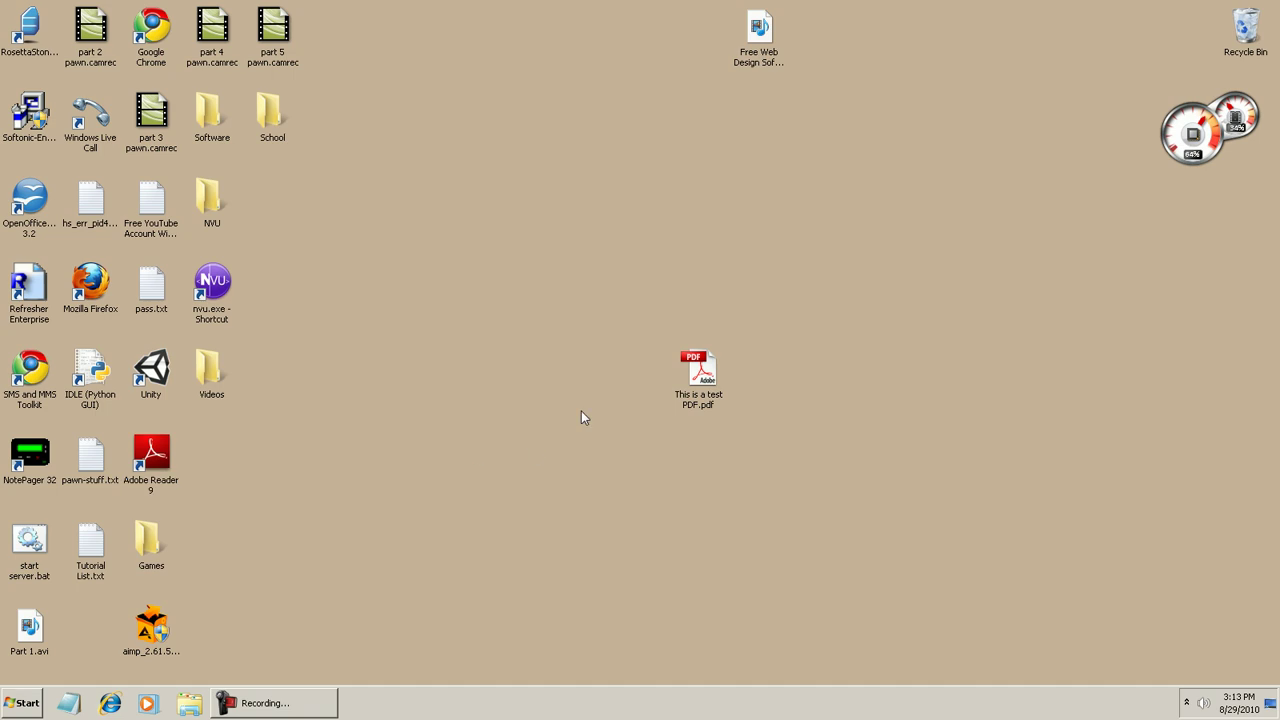
{"action": "left_click_drag", "start_coordinate": [566, 297], "coordinate": [908, 431]}
{"action": "mouse_move", "coordinate": [586, 314]}
{"action": "left_mouse_down"}
{"action": "mouse_move", "coordinate": [791, 423]}
{"action": "mouse_move", "coordinate": [768, 414]}
{"action": "left_mouse_up"}
{"action": "left_click", "coordinate": [694, 376]}
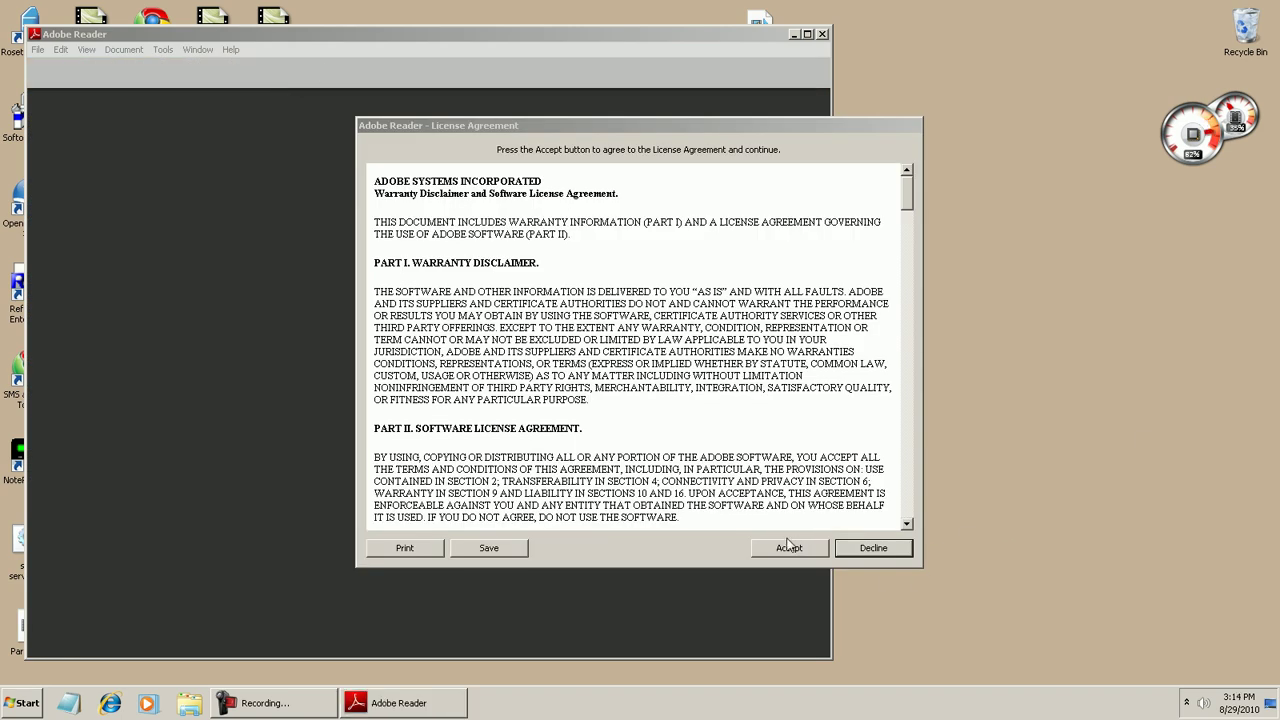
Accept the Reader licence, maximize the window, scroll through all 14 PDF pages, then quit Reader
{"action": "left_click", "coordinate": [790, 547]}
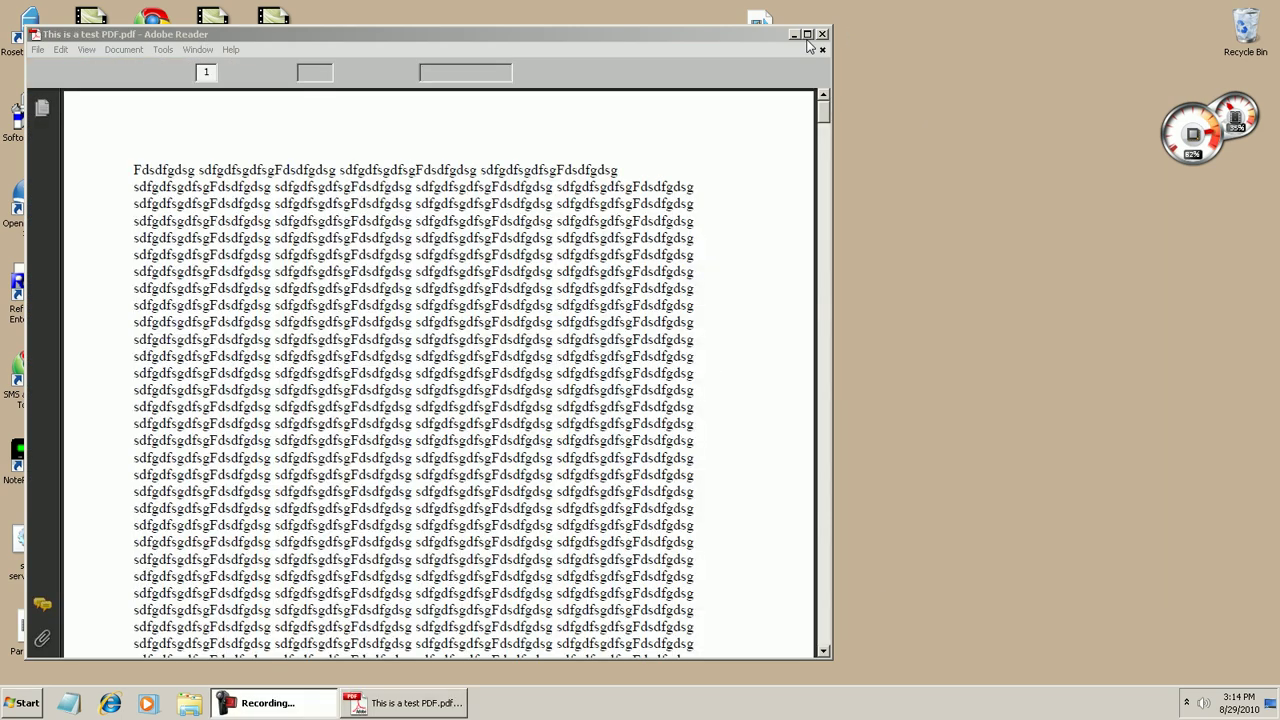
{"action": "left_click", "coordinate": [807, 37]}
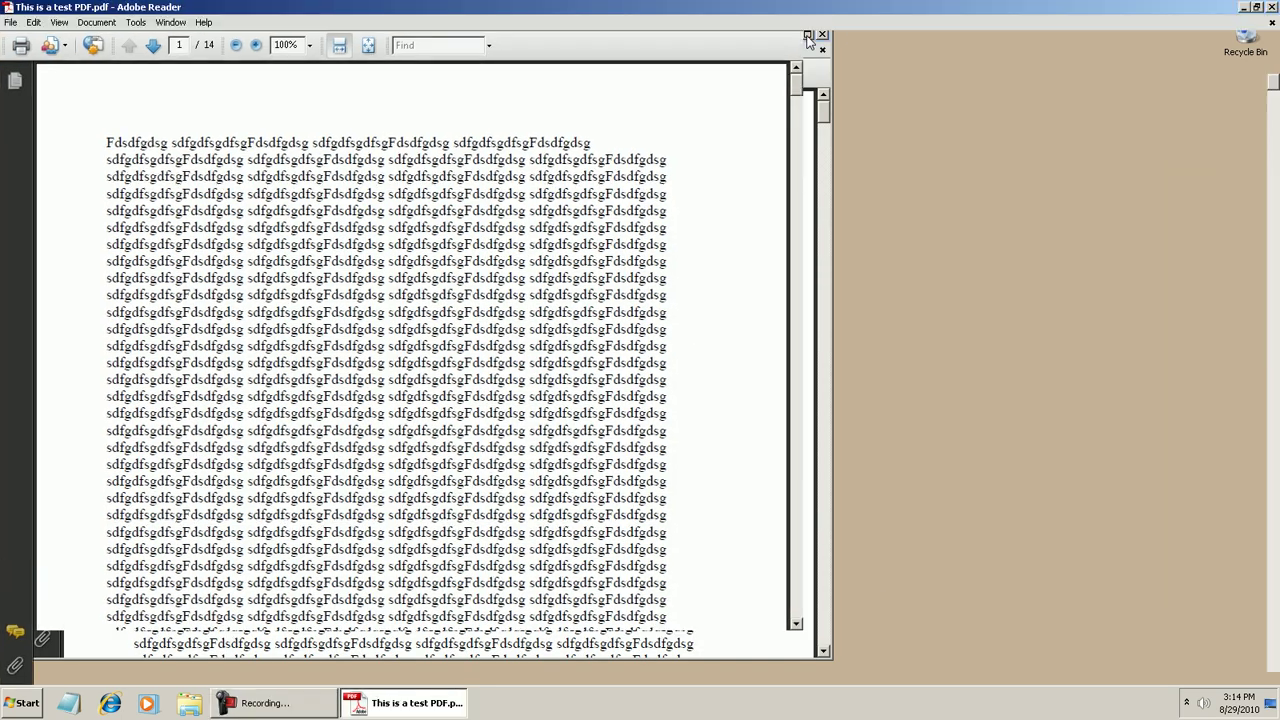
{"action": "left_click_drag", "start_coordinate": [1272, 90], "coordinate": [1274, 660]}
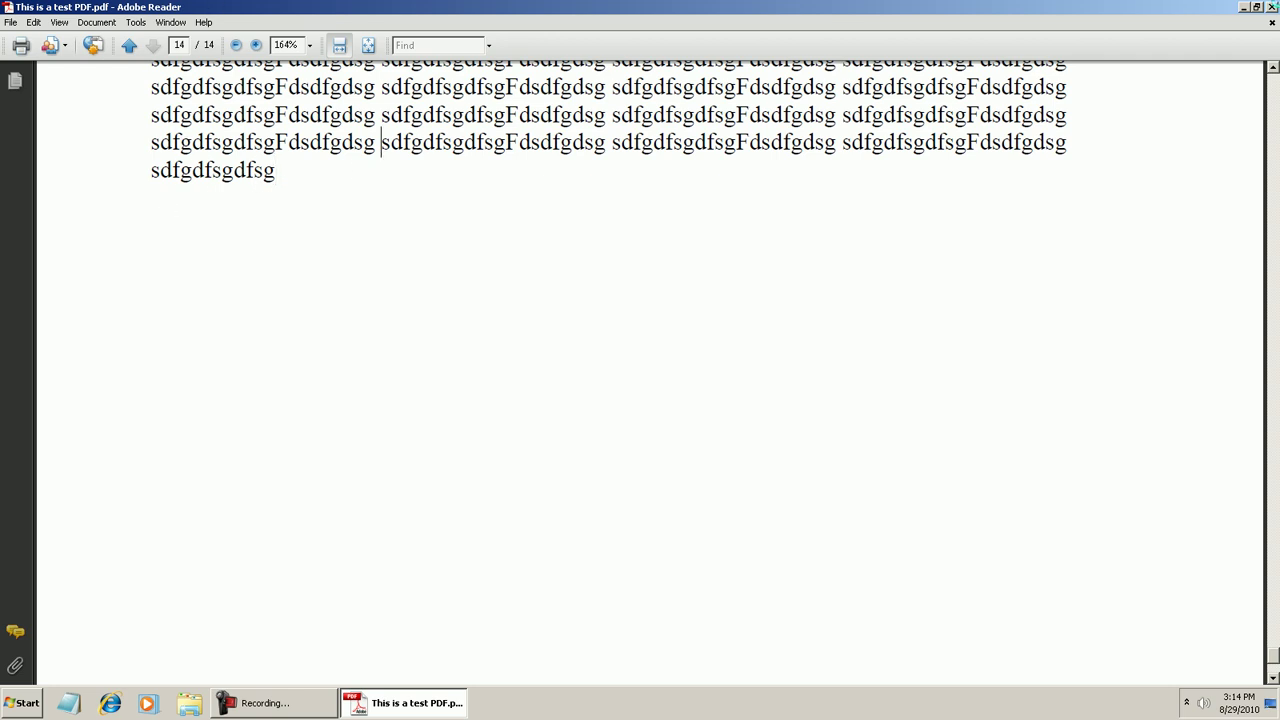
{"action": "key", "text": "ctrl+q"}
Reposition the 'This is a test PDF.pdf' icon near the top centre of the desktop
{"action": "mouse_move", "coordinate": [716, 392]}
{"action": "left_mouse_down"}
{"action": "mouse_move", "coordinate": [662, 276]}
{"action": "mouse_move", "coordinate": [672, 84]}
{"action": "left_mouse_up"}
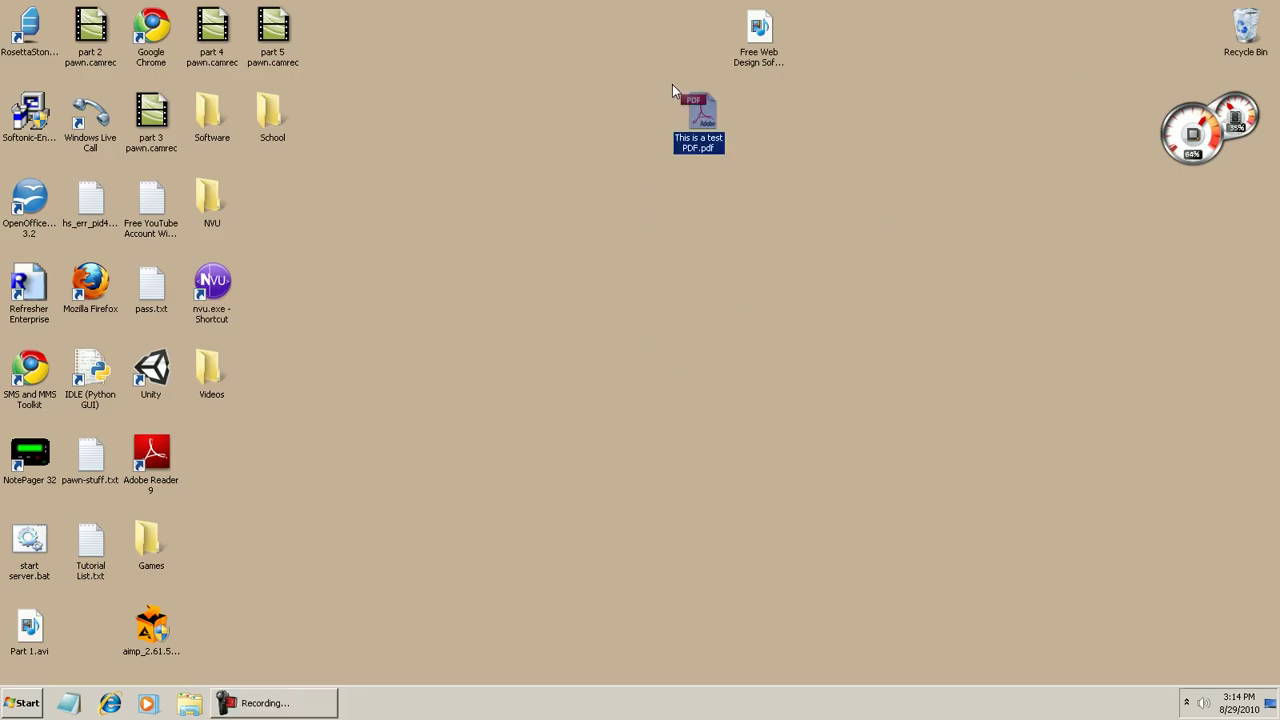